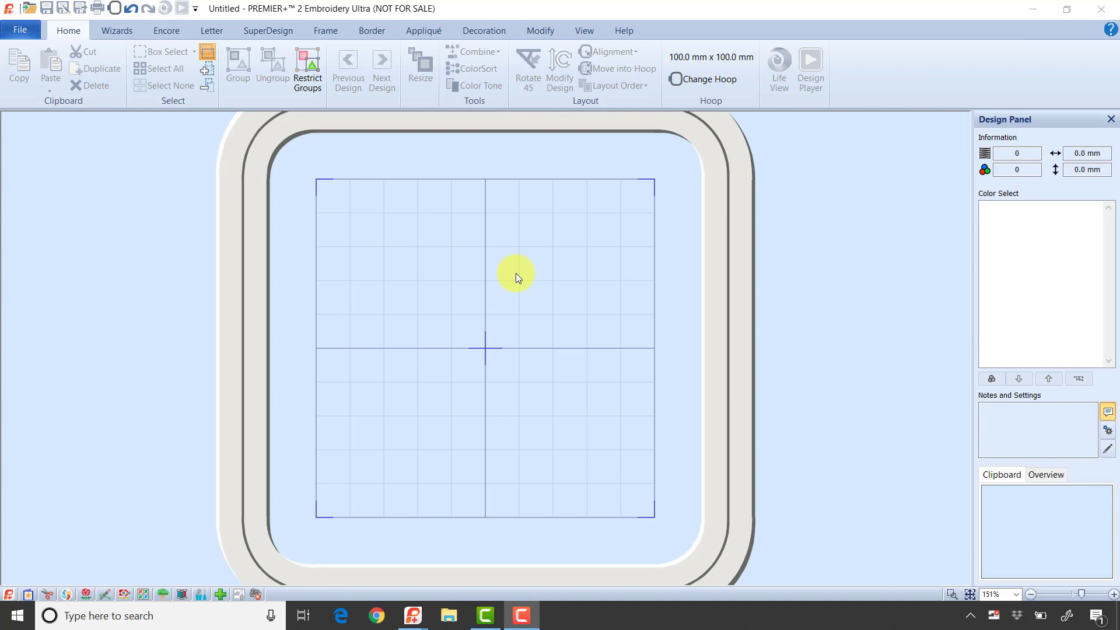
Try a 100 mm star motif underline, then replace it with one set to 6 repeats
click(375, 30)
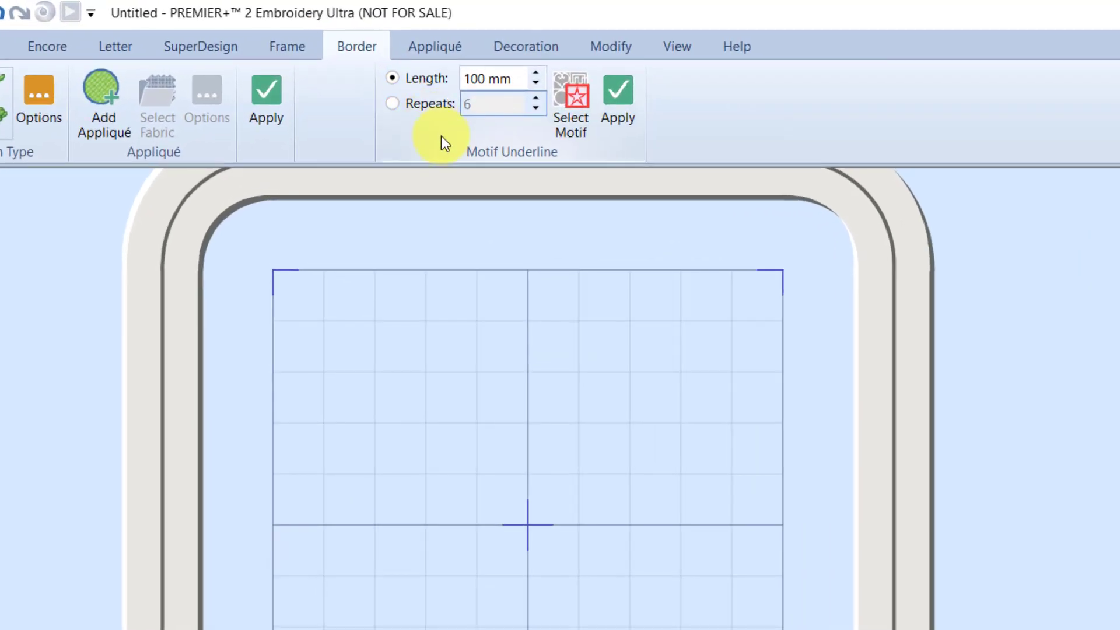
click(567, 123)
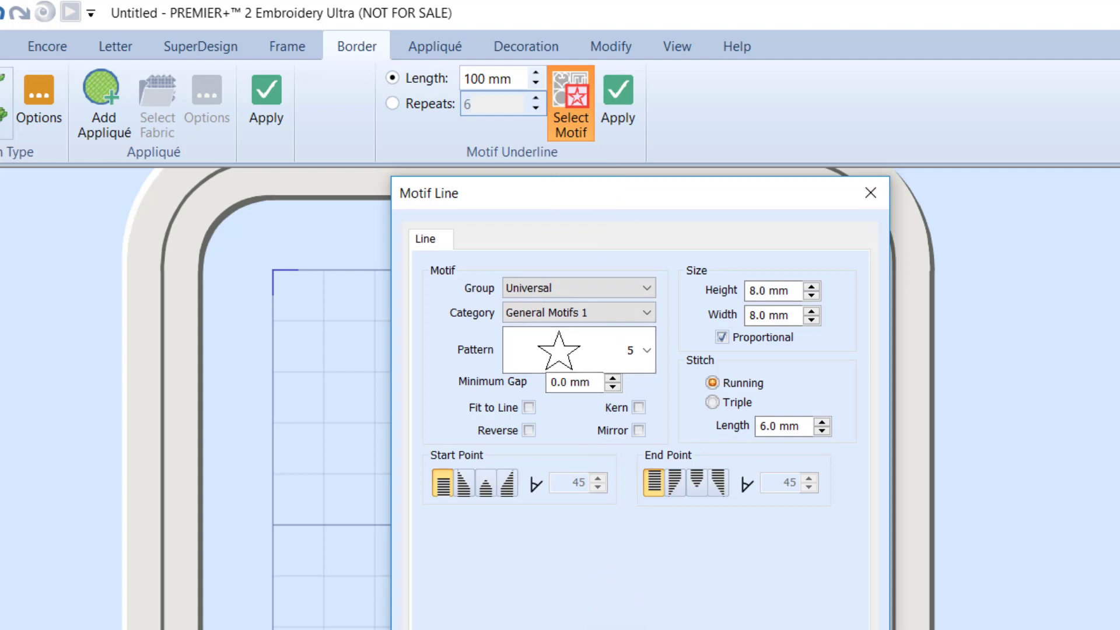
key(Return)
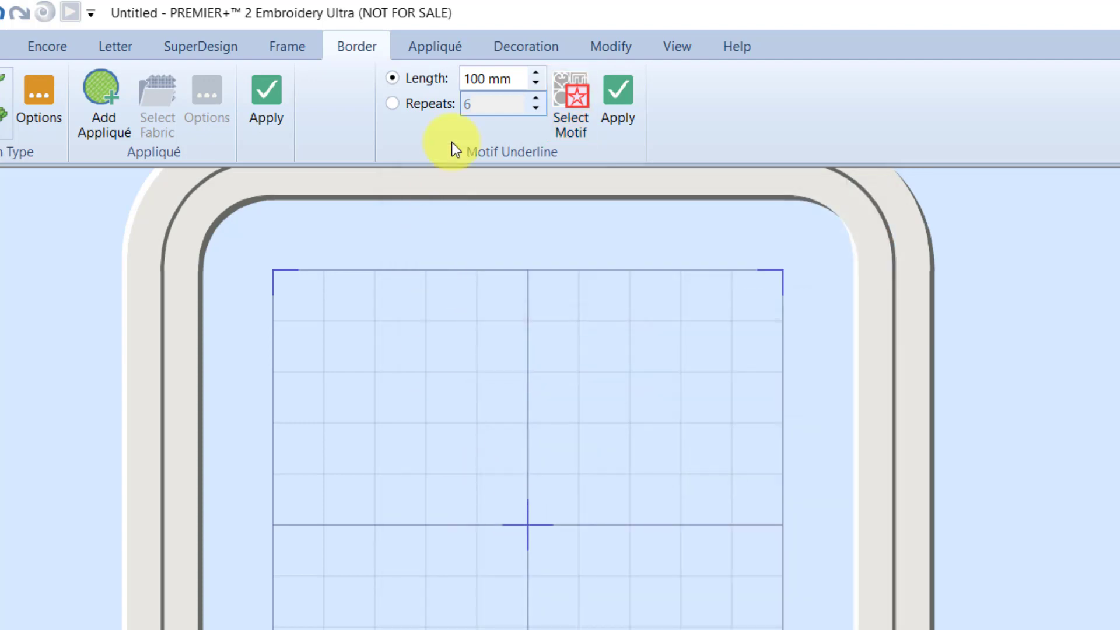
click(613, 112)
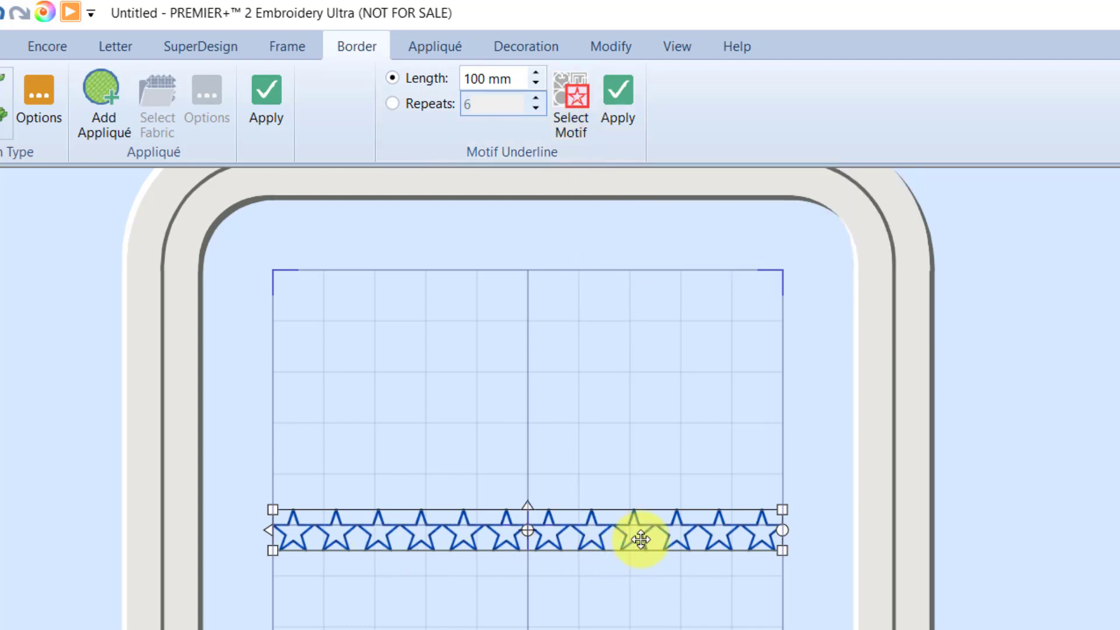
key(Delete)
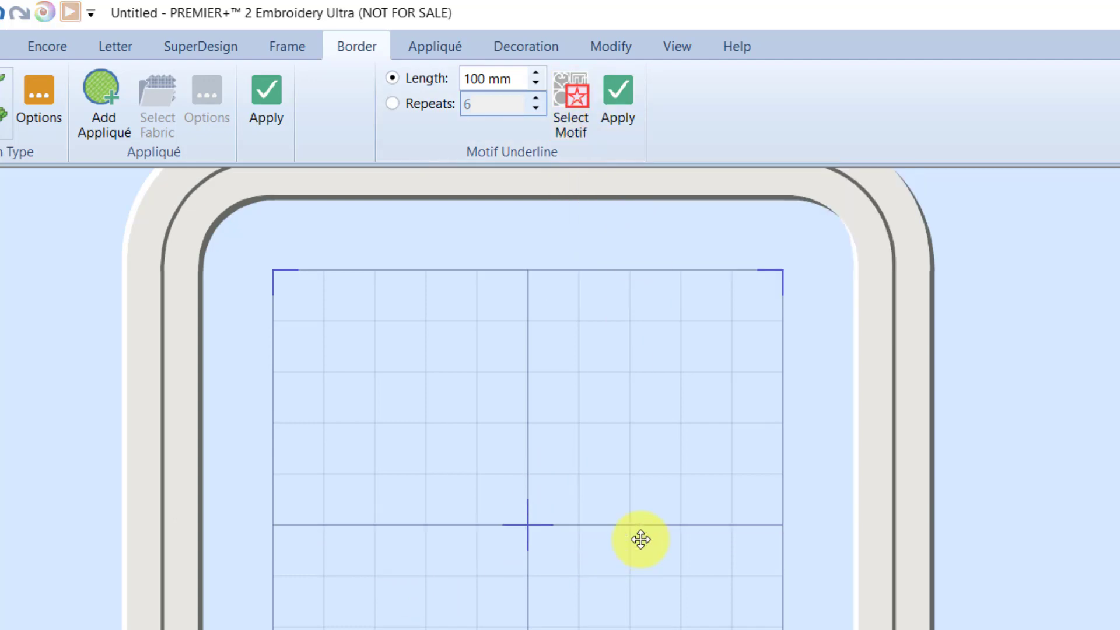
click(419, 103)
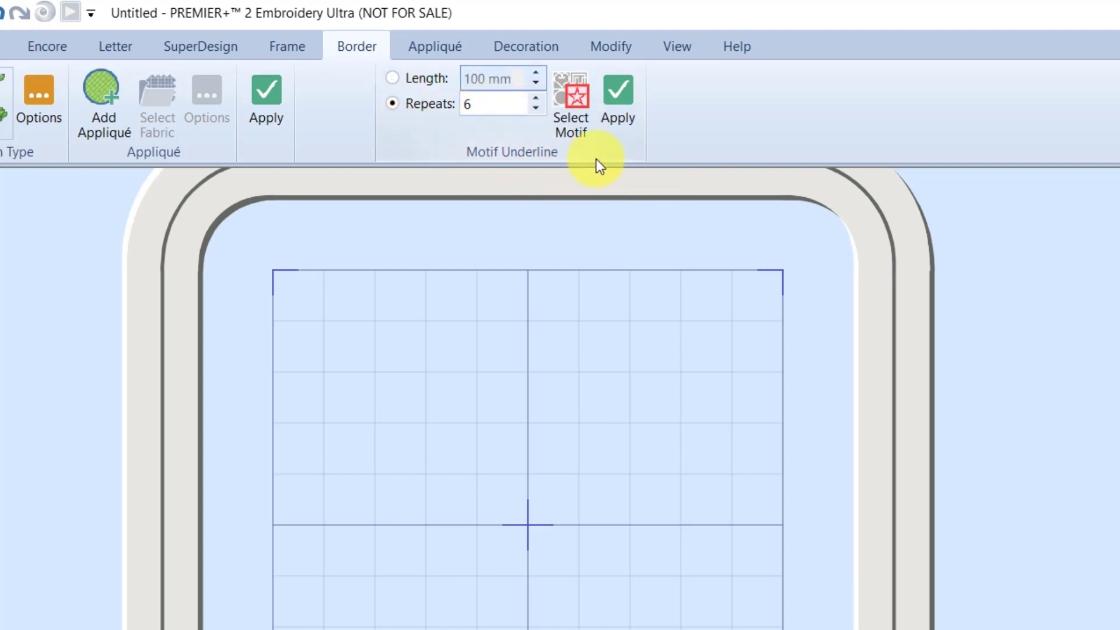
click(619, 108)
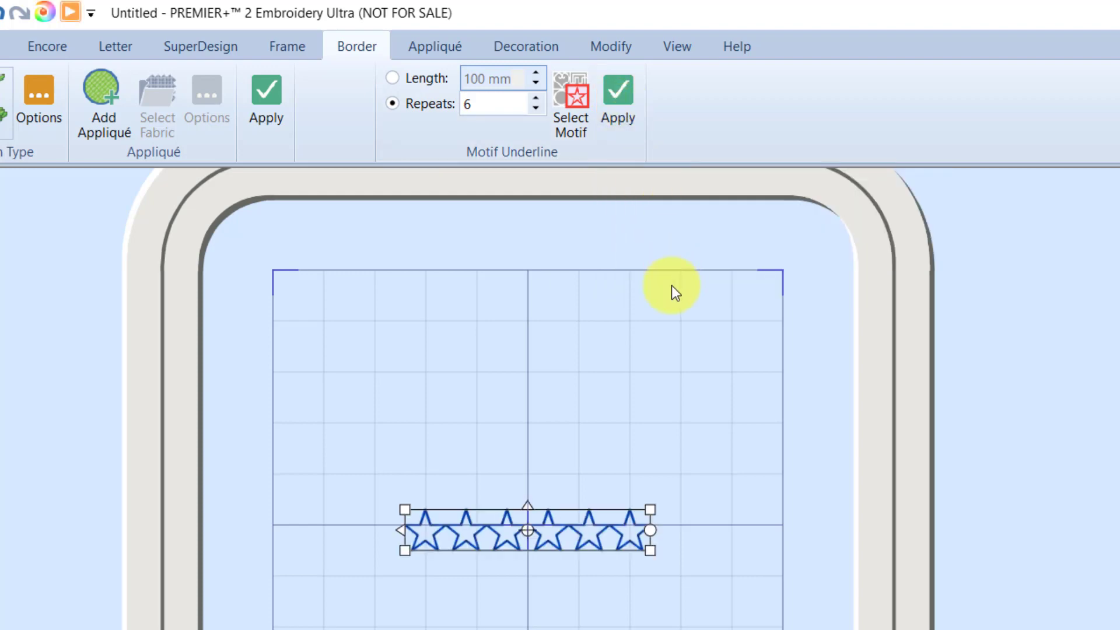
Delete the star row and apply an 80 × 80 mm square border with a 10 mm margin
key(Delete)
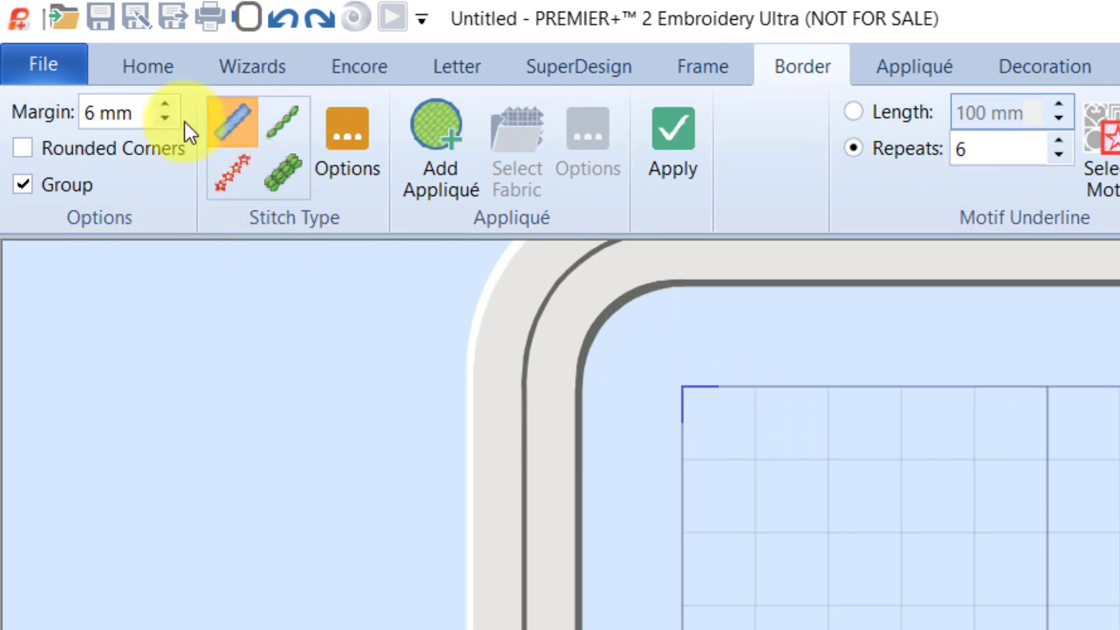
click(148, 115)
text(10)
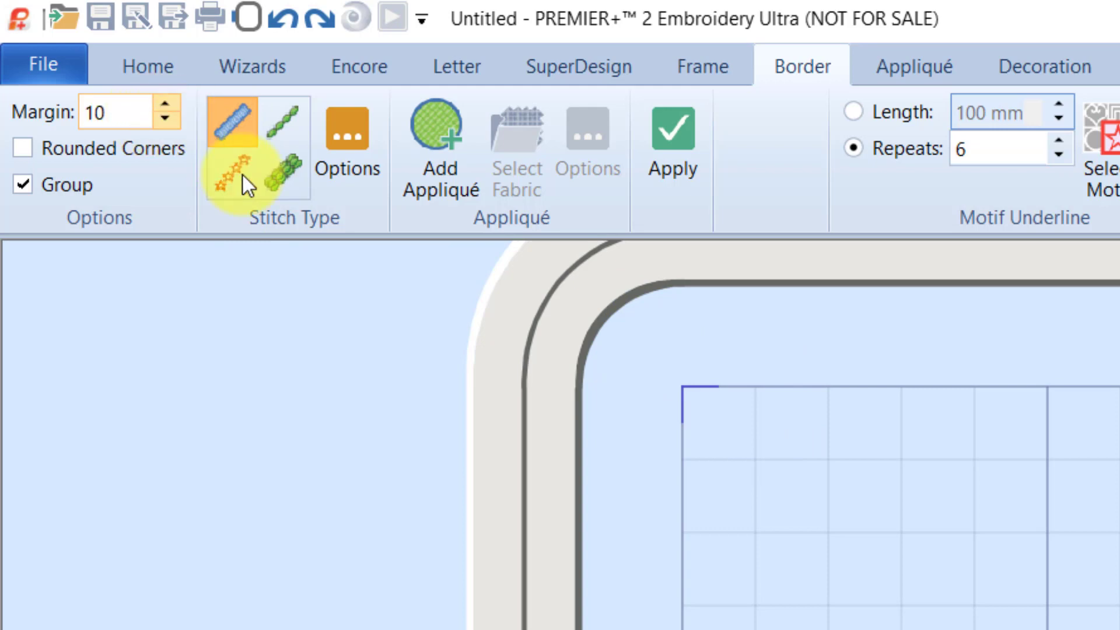
key(Return)
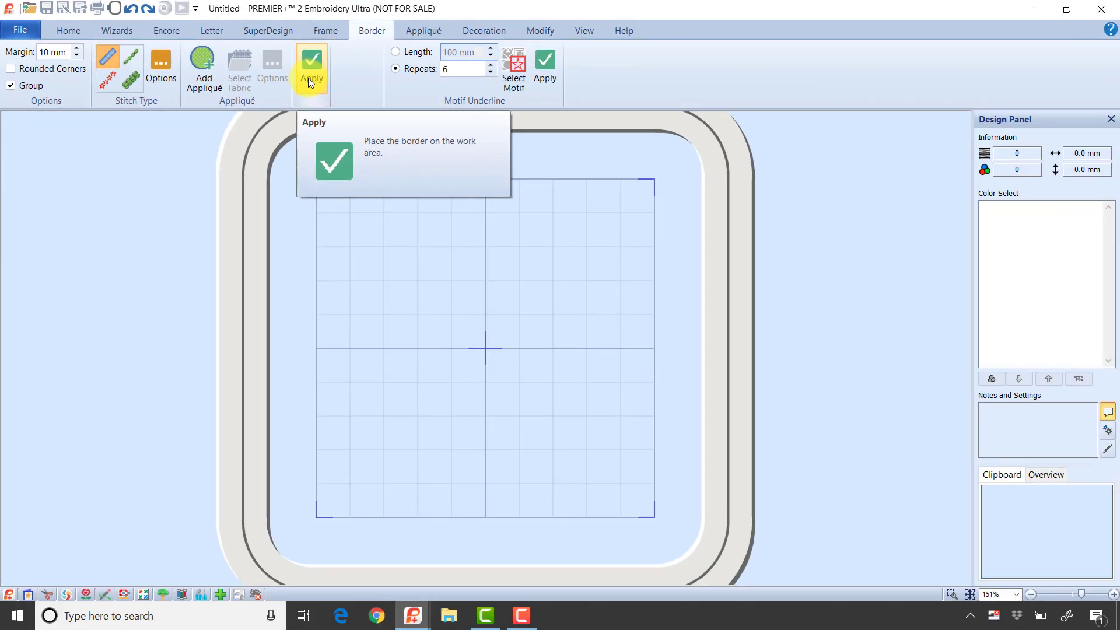
click(308, 78)
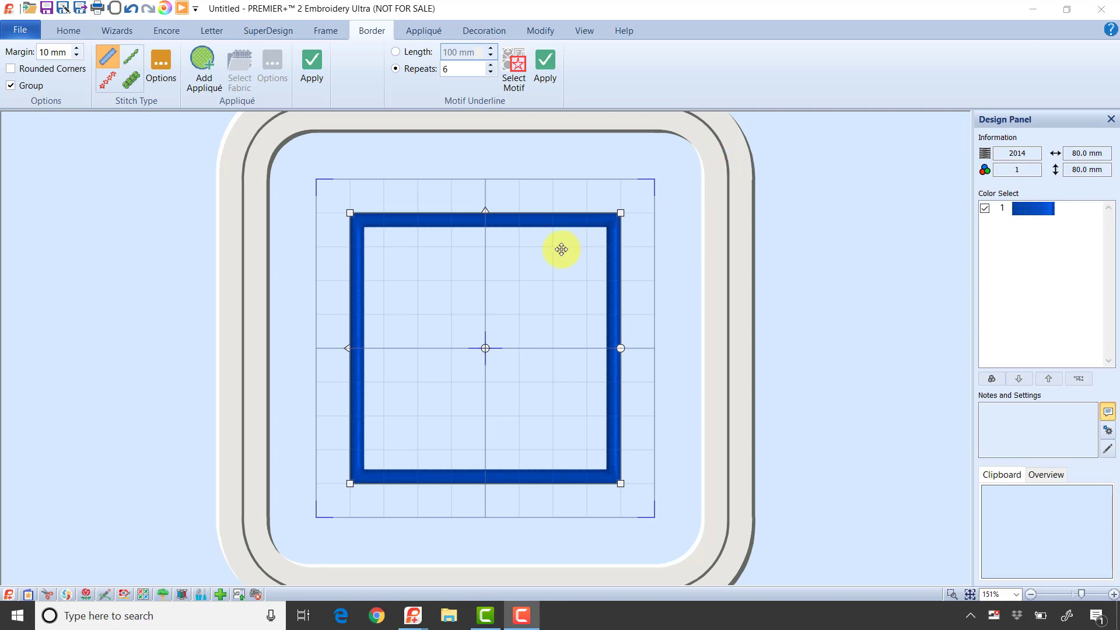
Remove the square border, test a rounded-corner border, then switch Rounded Corners off
key(Delete)
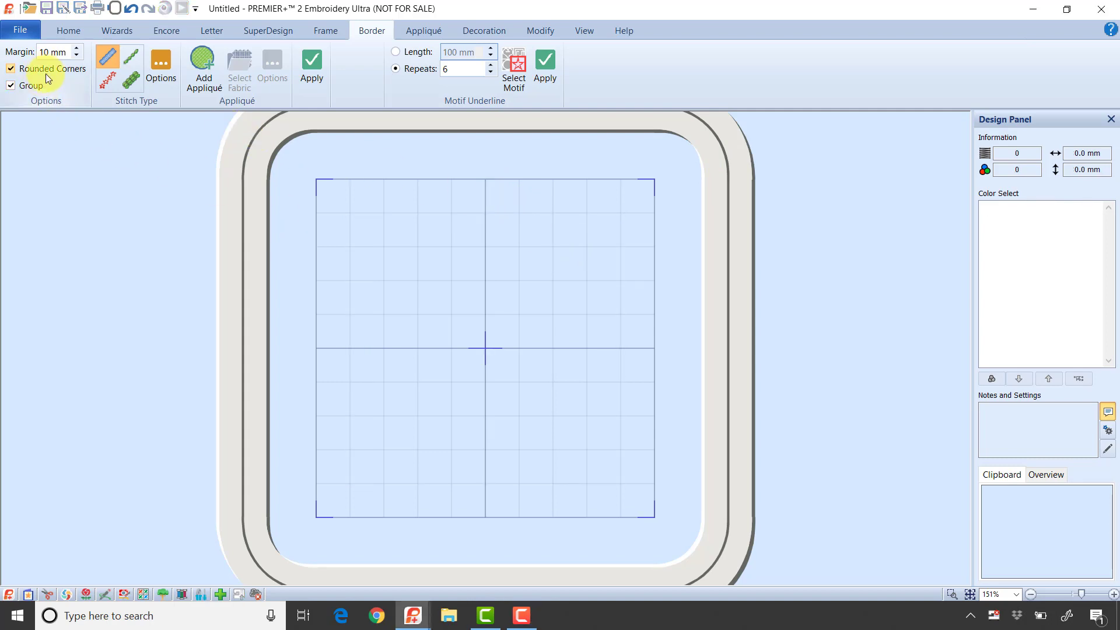
click(314, 79)
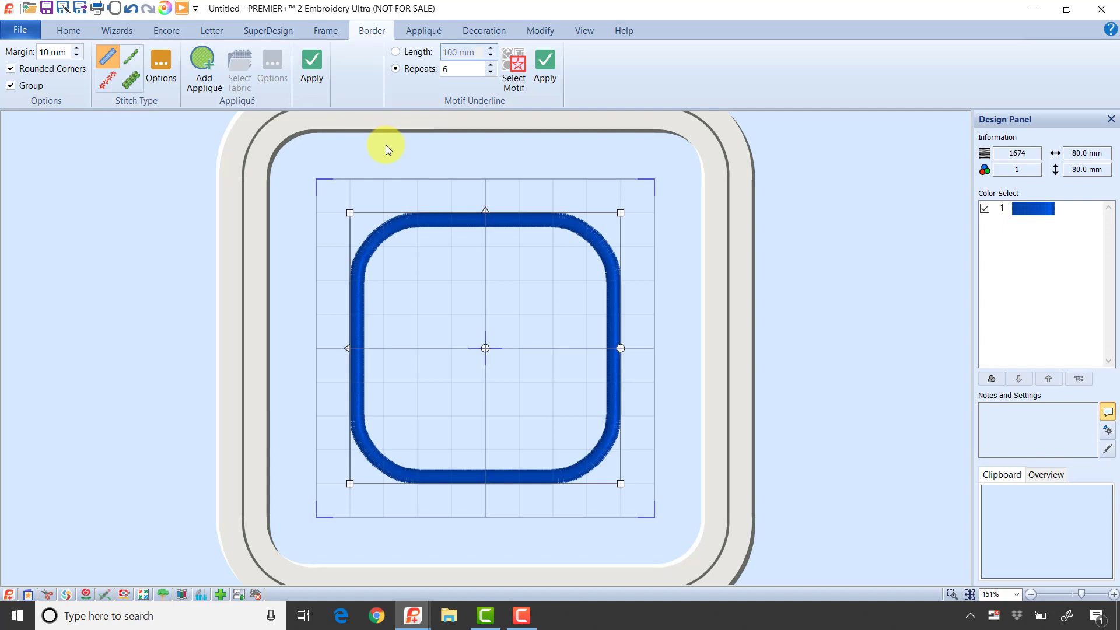
click(39, 69)
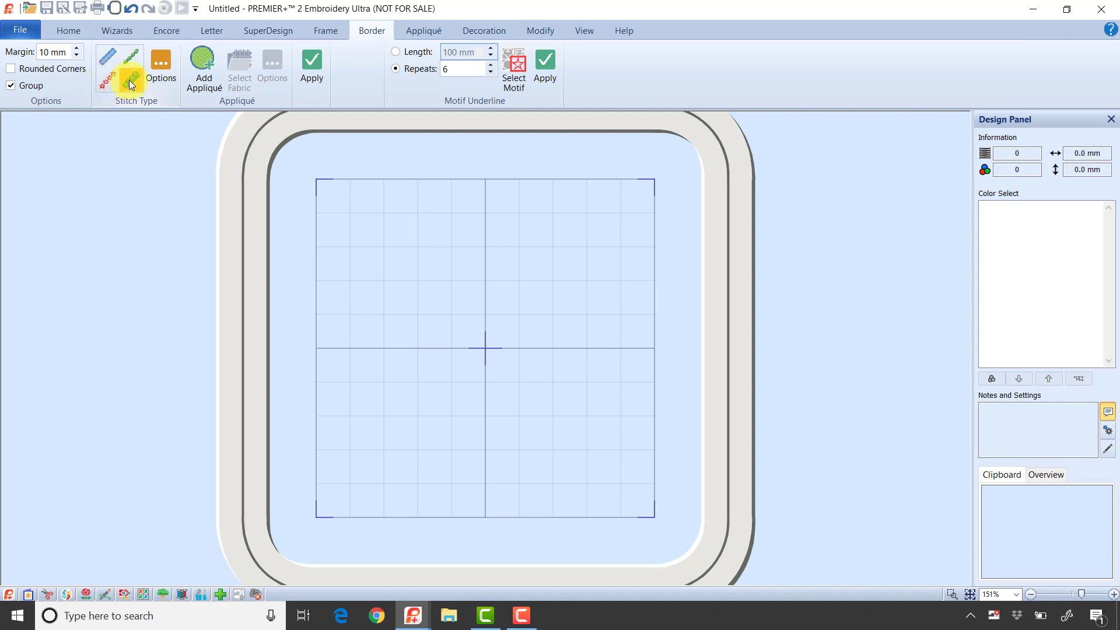
Make the border triple stitch with a 3.5 mm stitch length and select the margin for zero
click(131, 80)
click(152, 76)
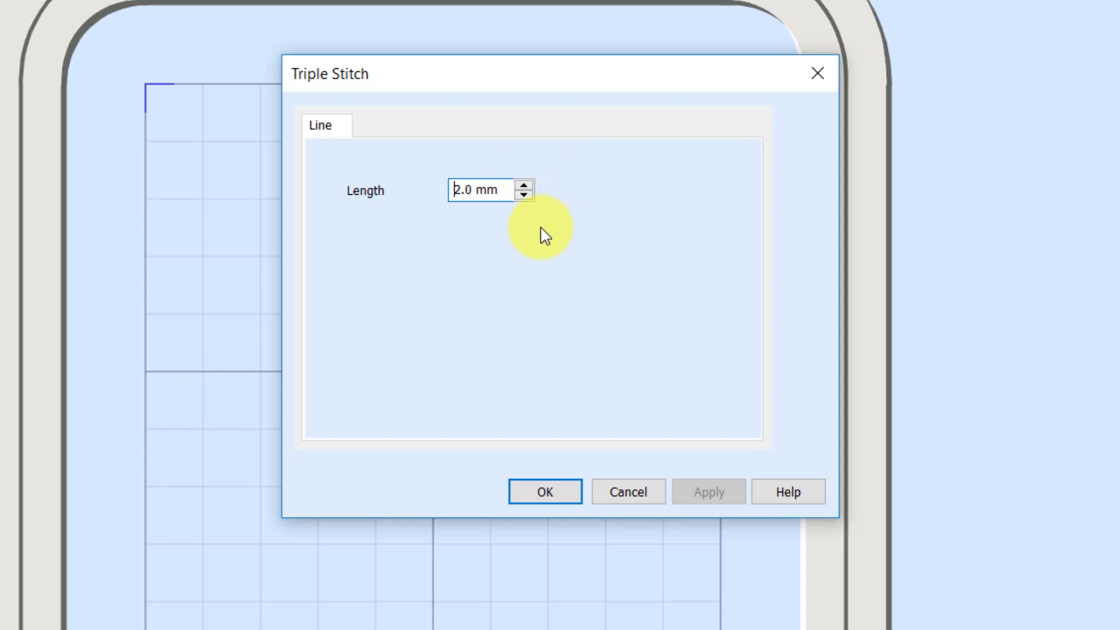
drag(505, 190, 343, 167)
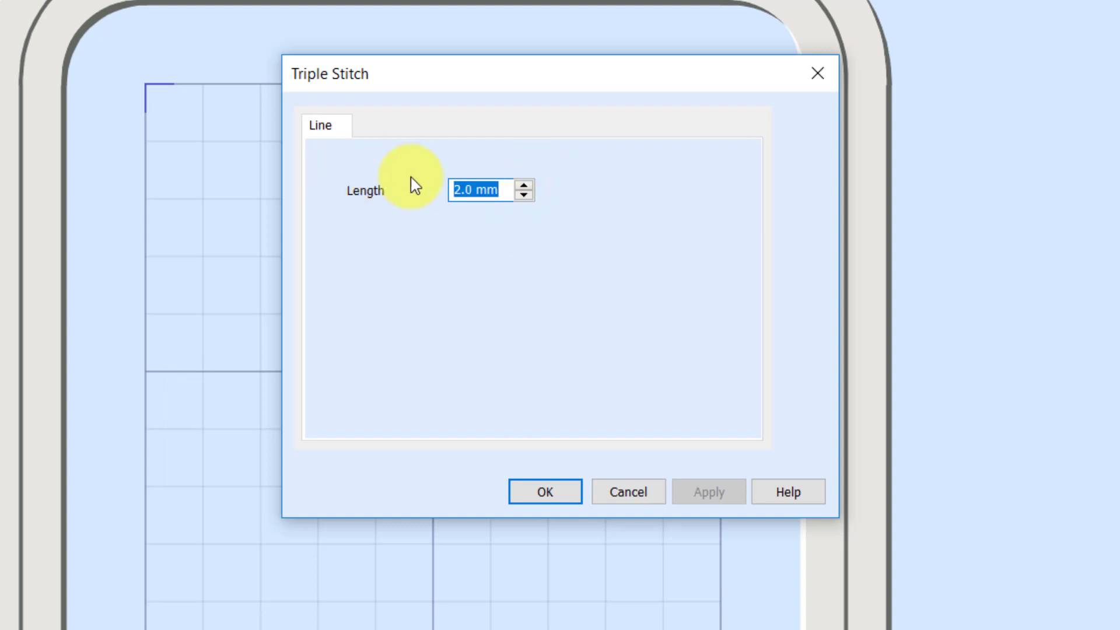
text(3.5)
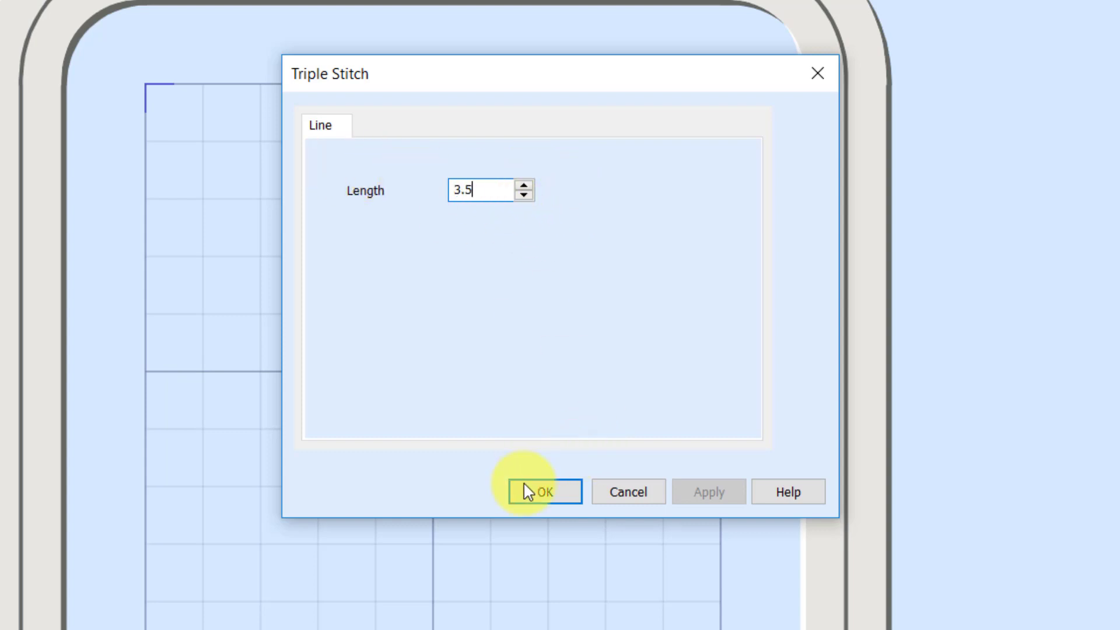
click(529, 491)
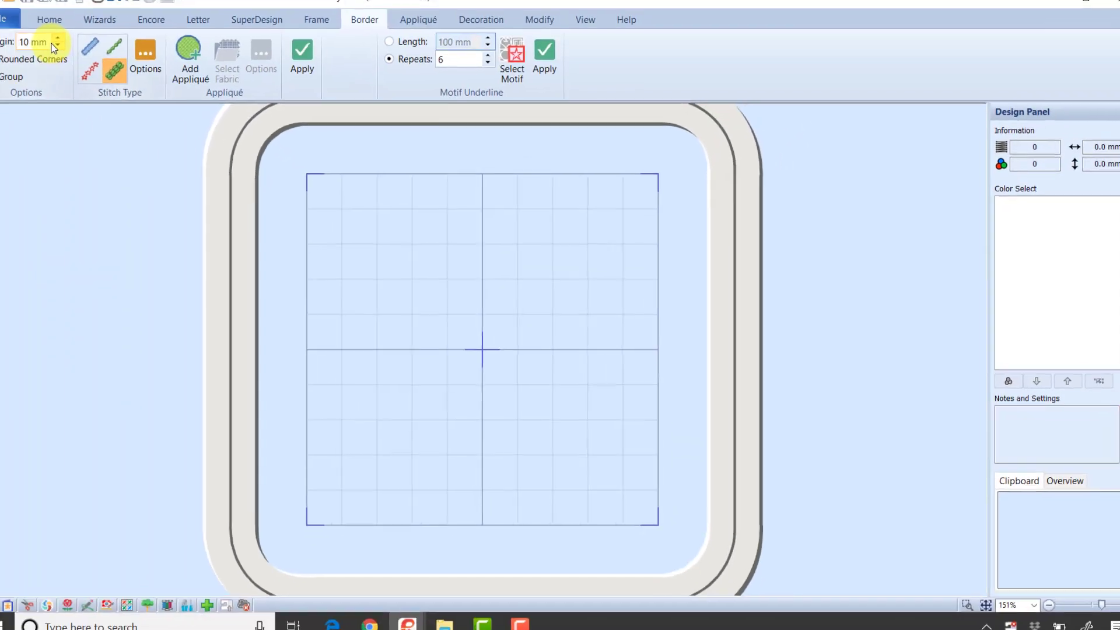
click(58, 46)
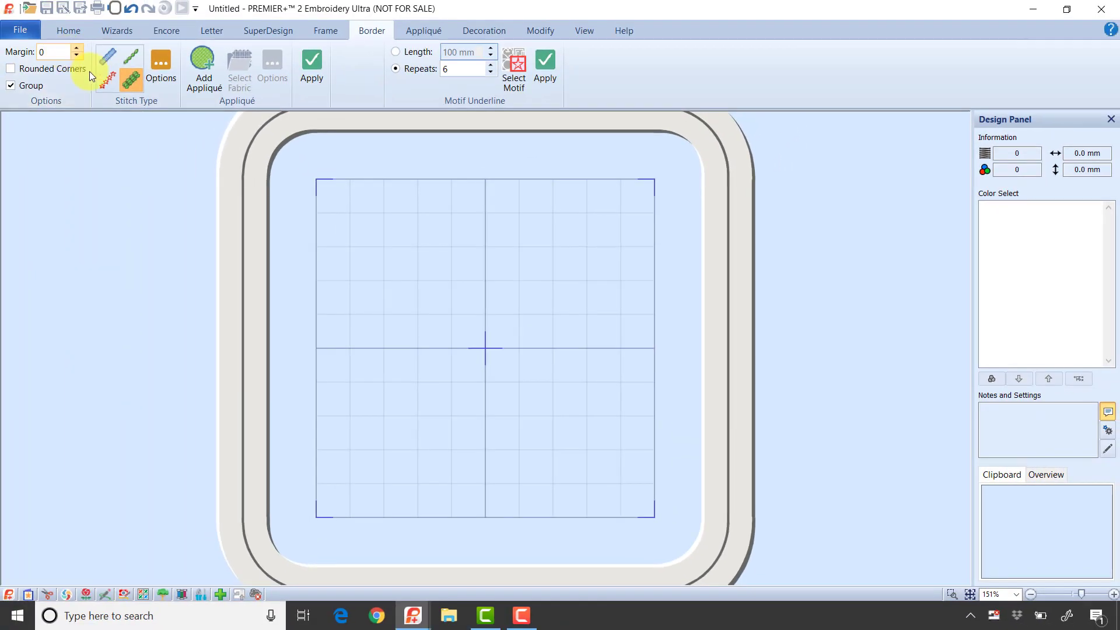
Apply the zero-margin triple border, then prepare a satin border with 6 mm margin and 4 mm width
click(319, 71)
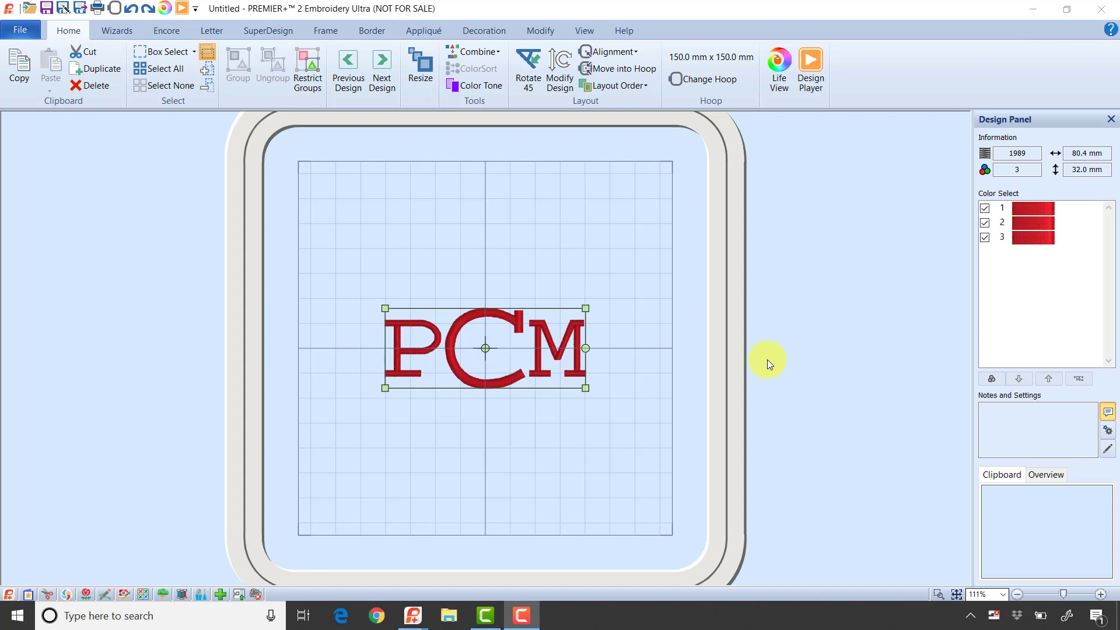
click(357, 31)
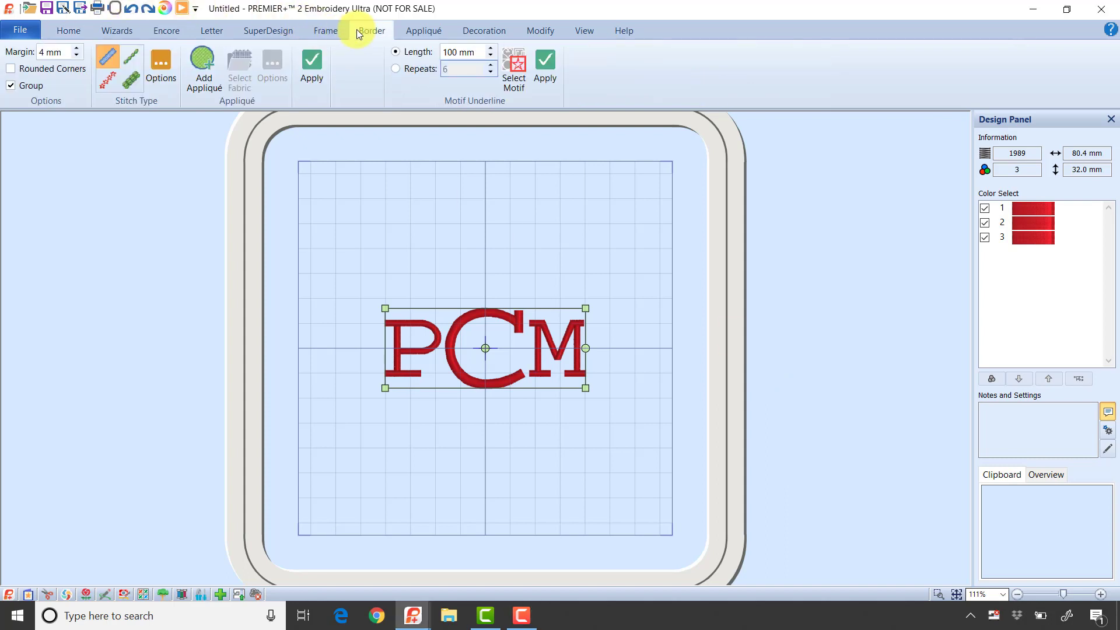
click(76, 49)
click(75, 49)
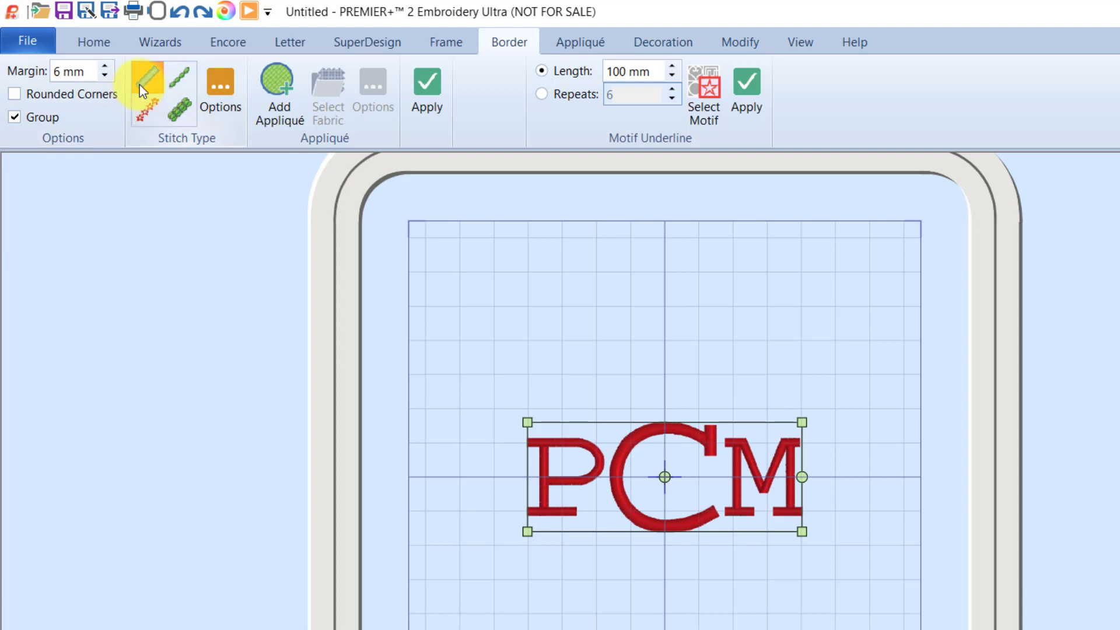
click(221, 109)
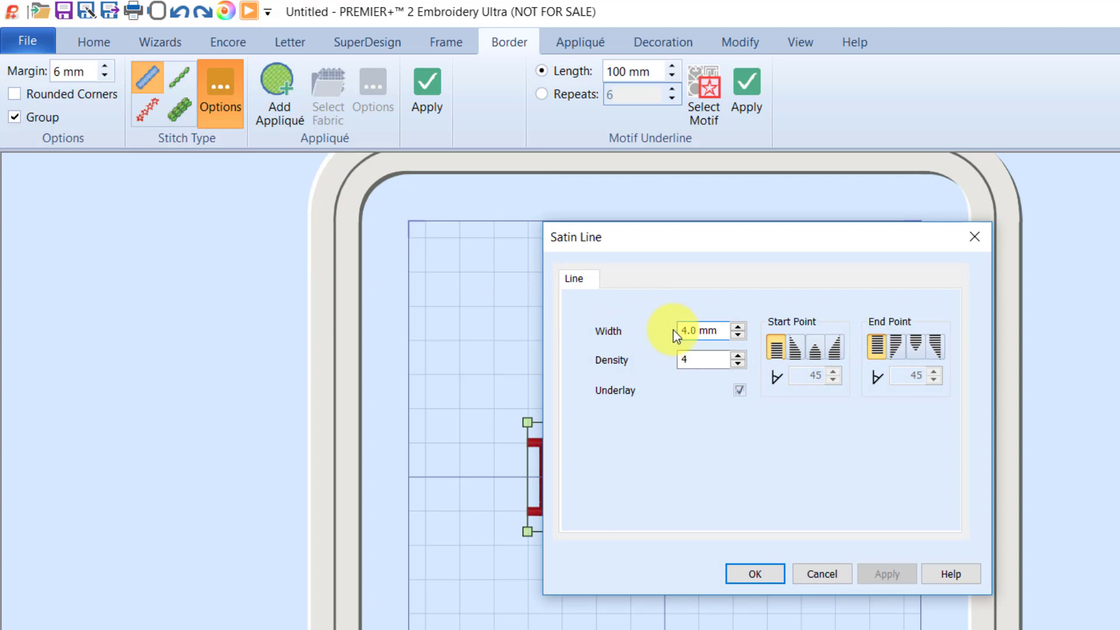
click(764, 574)
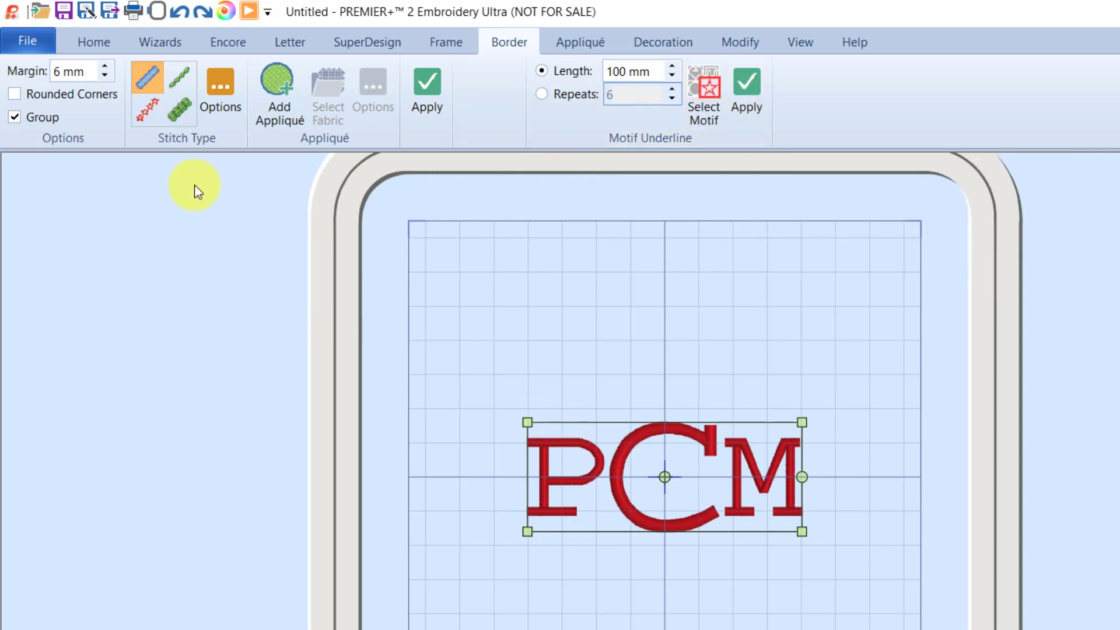
Add the satin border around PCM, rebuild it with an 8 mm margin, and shift it up-right
click(429, 91)
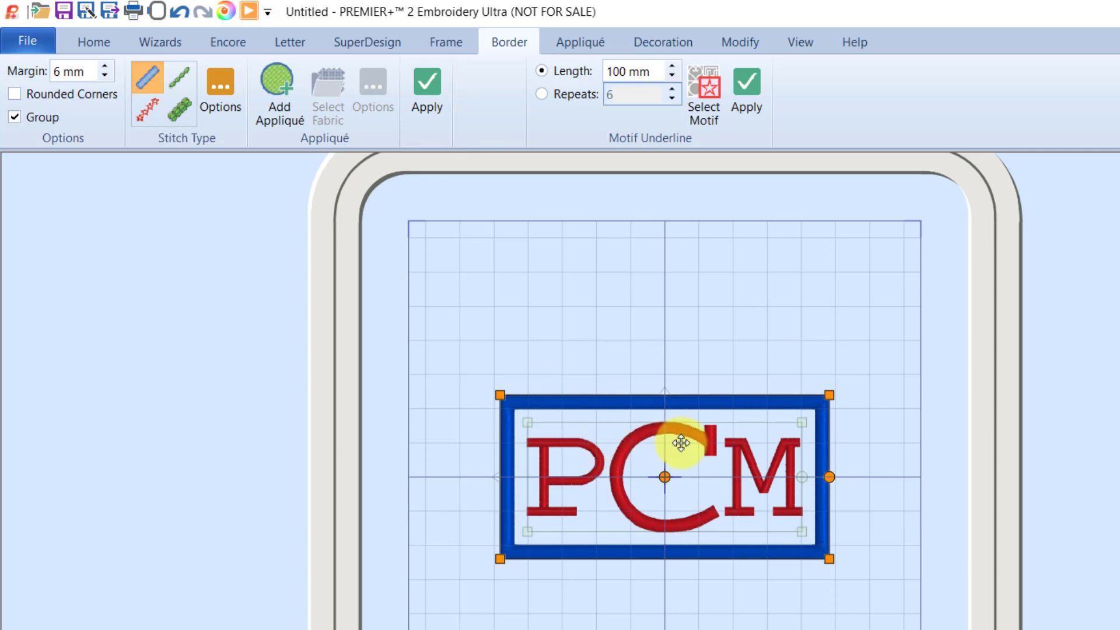
click(181, 12)
click(106, 68)
click(107, 68)
click(431, 107)
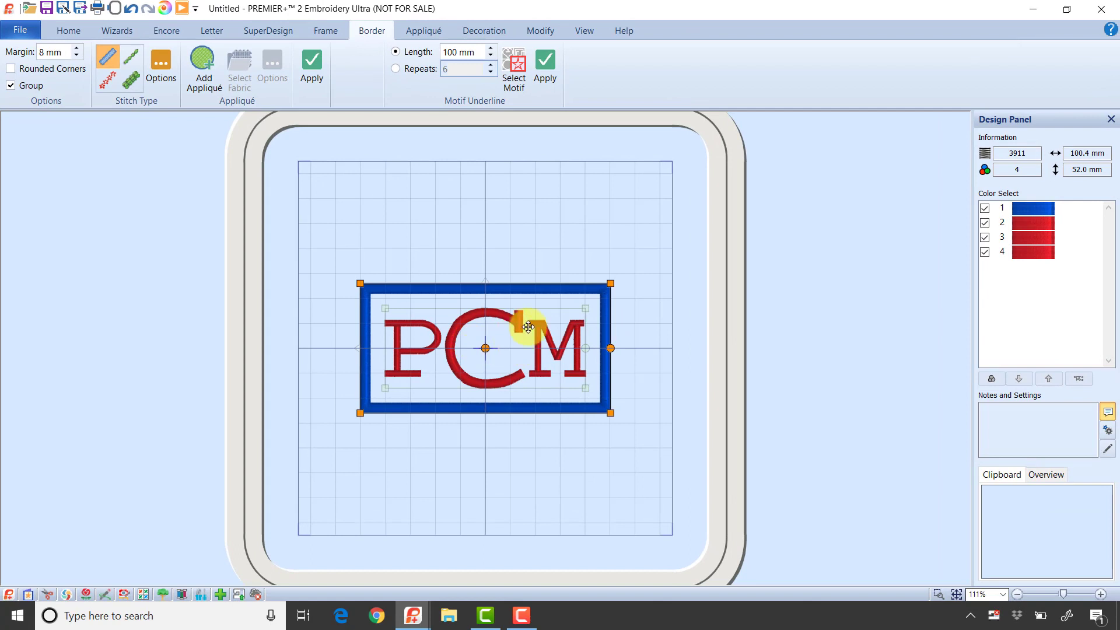
mouse_move(533, 325)
mouse_down()
mouse_move(799, 215)
mouse_move(490, 342)
mouse_move(669, 263)
mouse_move(553, 299)
mouse_move(550, 316)
mouse_up()
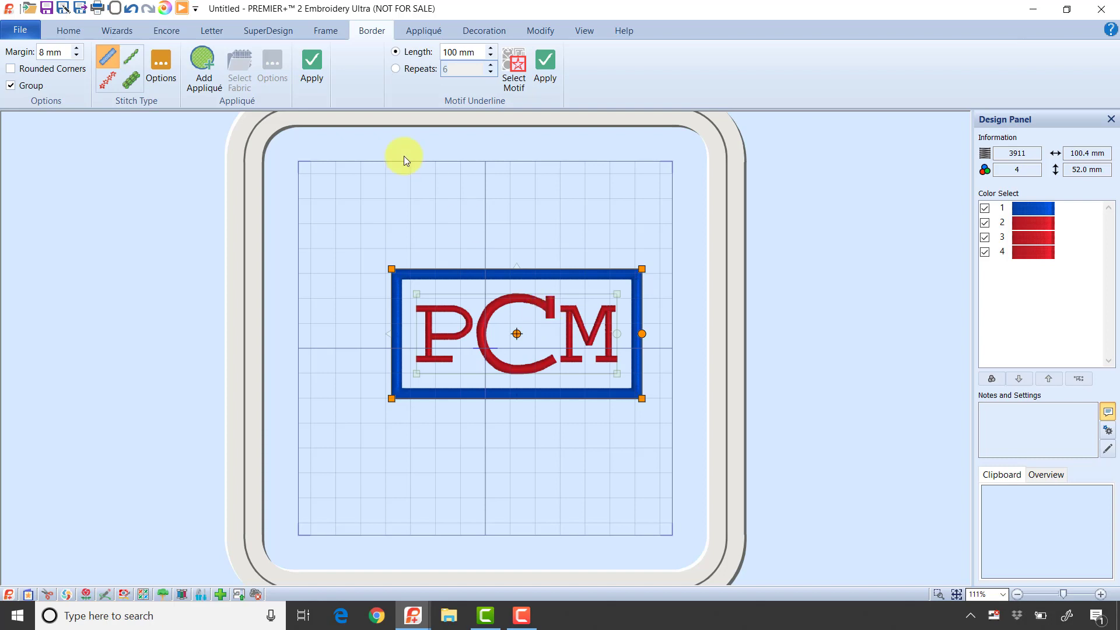
Undo the grouped border, reapply it with Group unchecked, and nudge it up-right around PCM
click(131, 9)
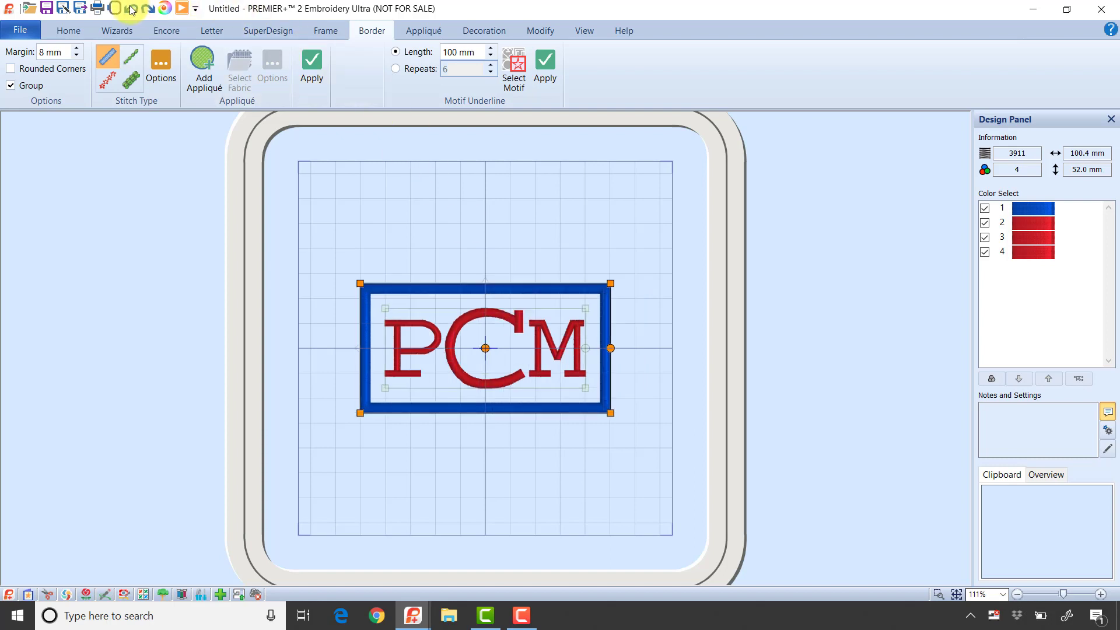
click(131, 9)
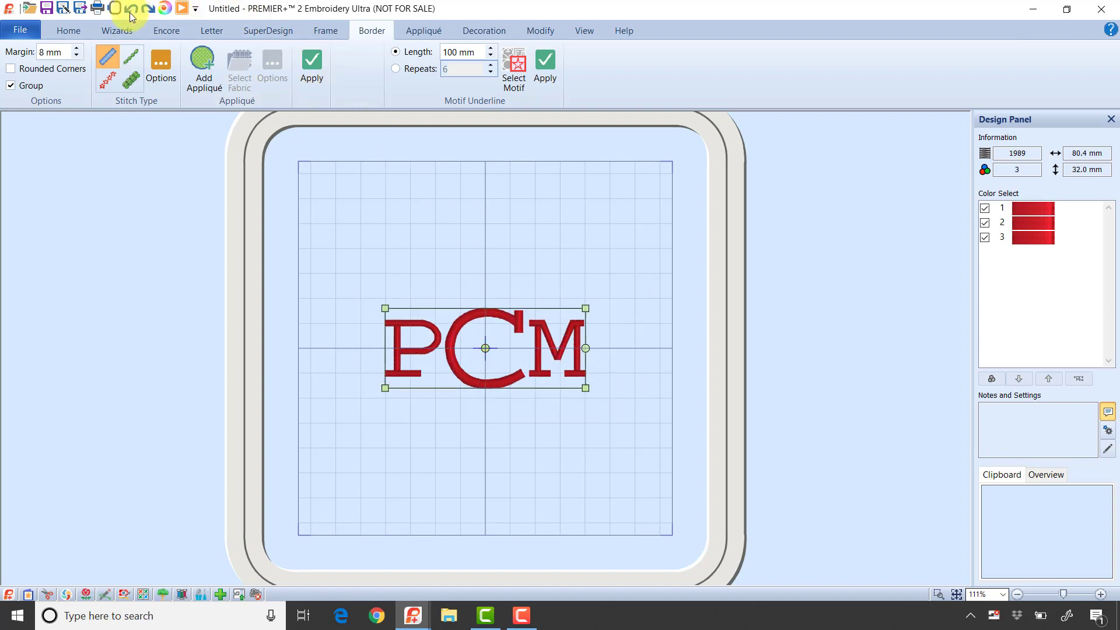
click(23, 88)
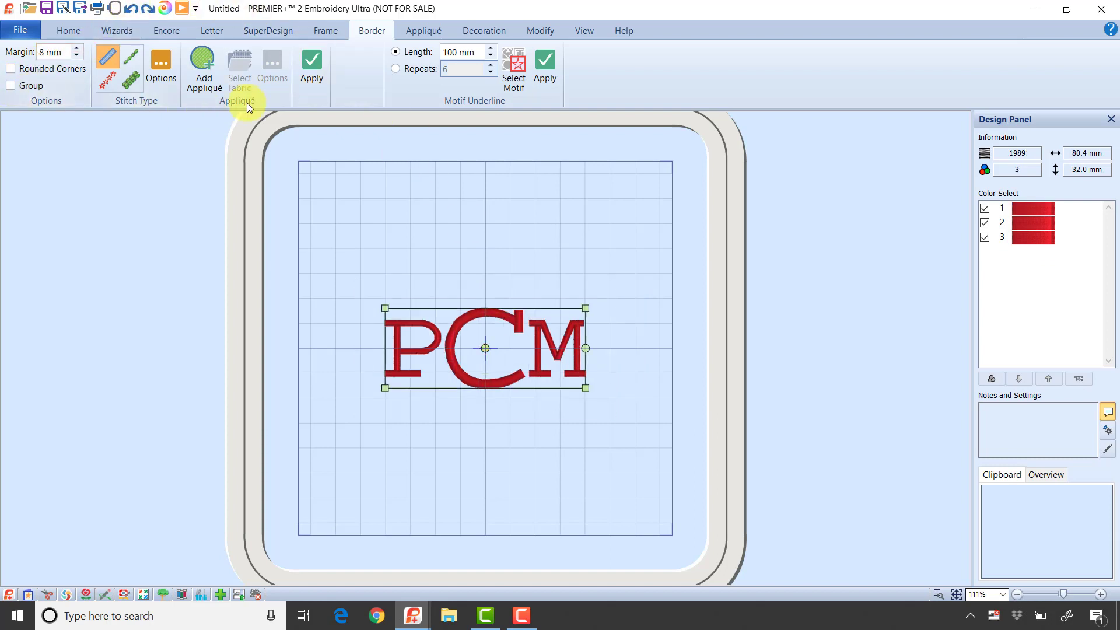
click(313, 72)
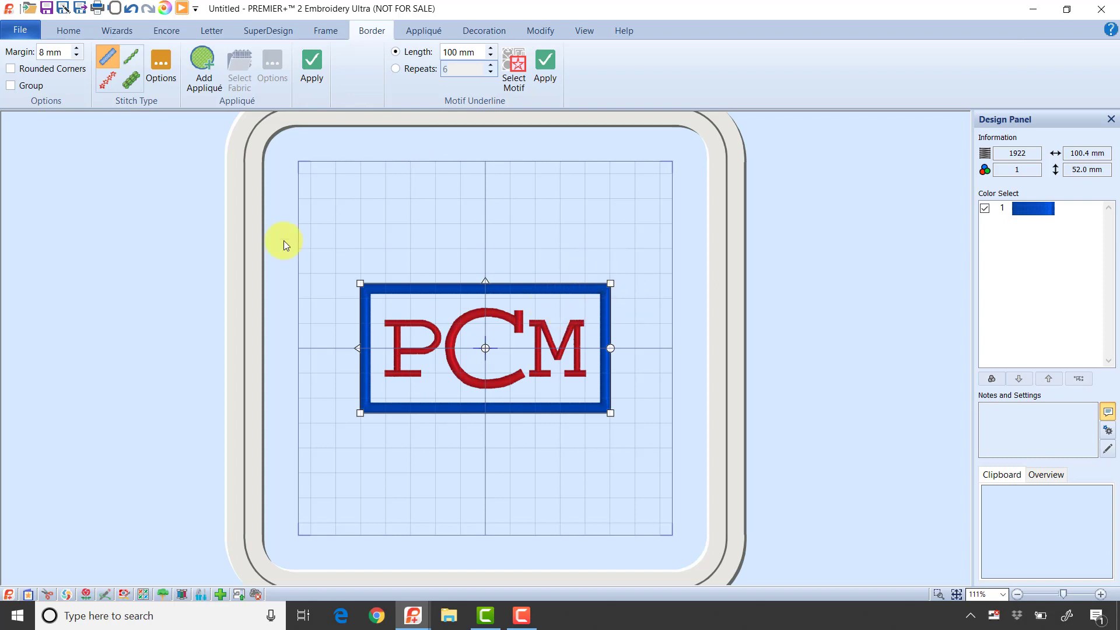
mouse_move(448, 306)
mouse_down()
mouse_move(481, 268)
mouse_move(623, 230)
mouse_move(462, 282)
mouse_move(466, 302)
mouse_up()
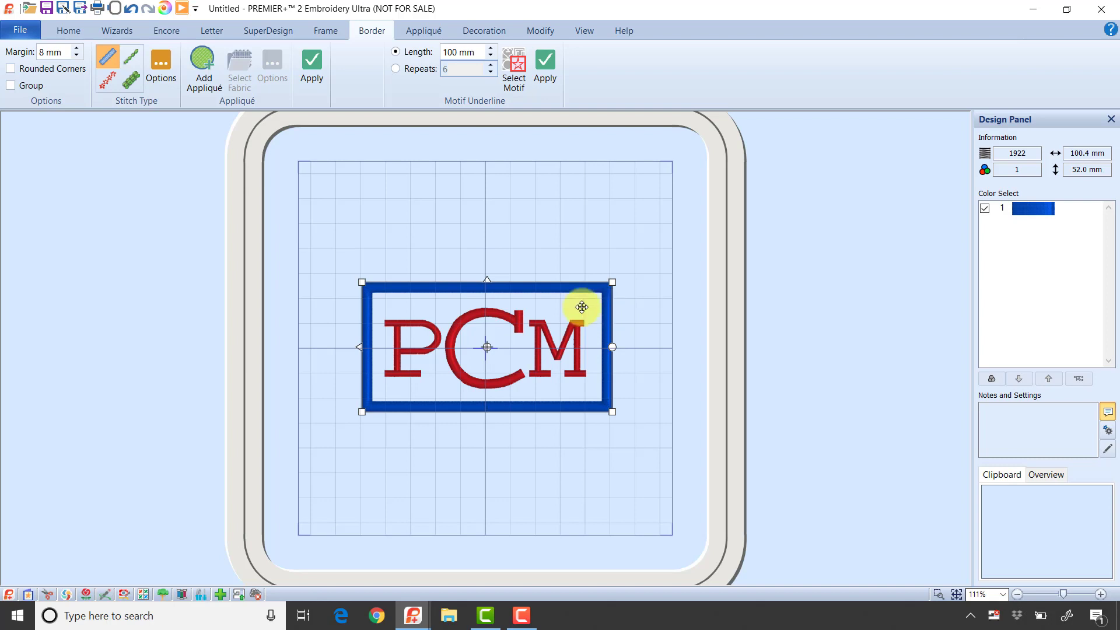
Delete the blue border, make the next border a Standard Appliqué, and select the PCM lettering
key(Delete)
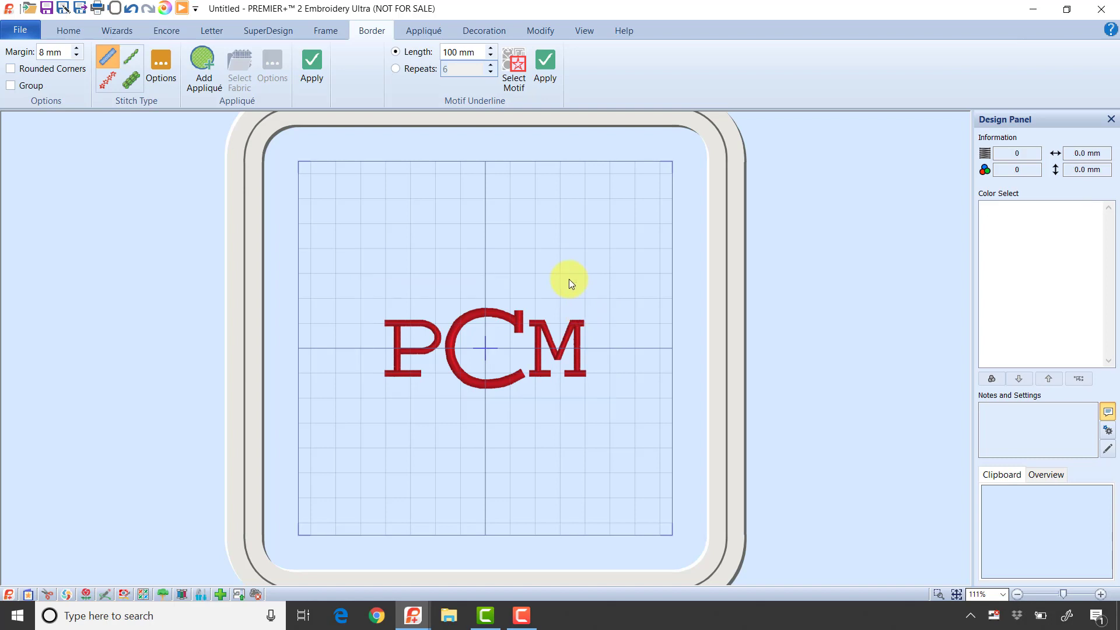
click(207, 76)
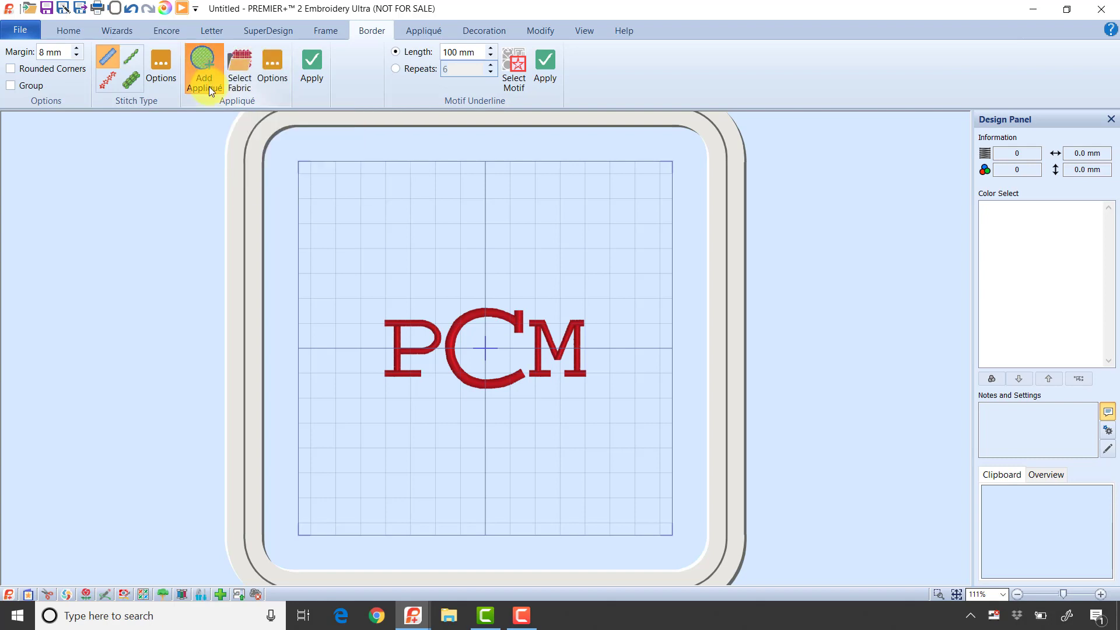
click(271, 79)
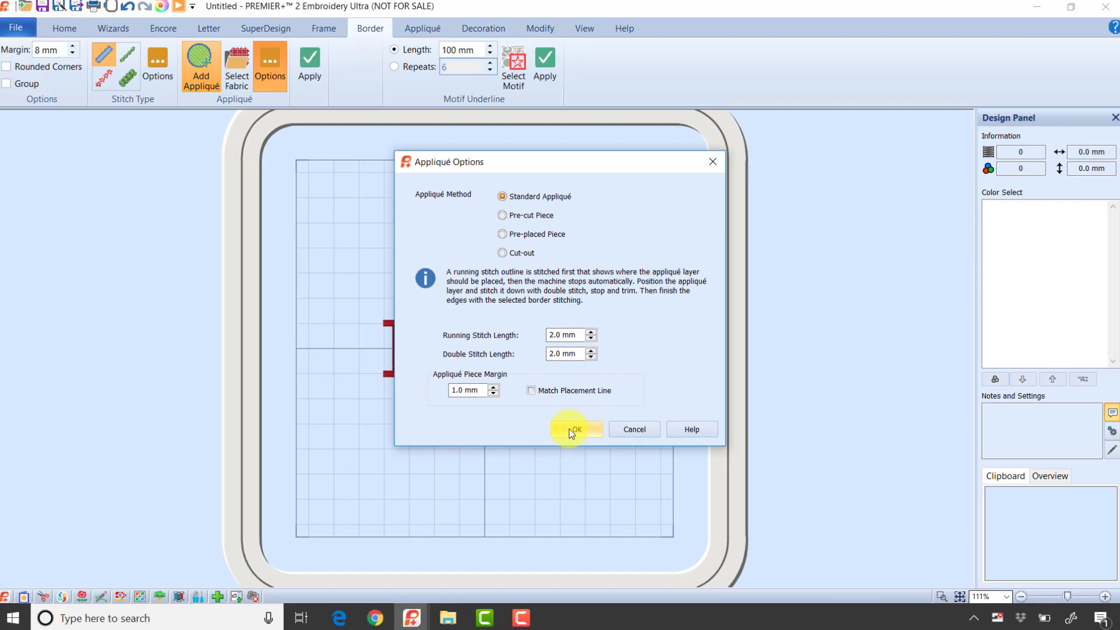
click(591, 532)
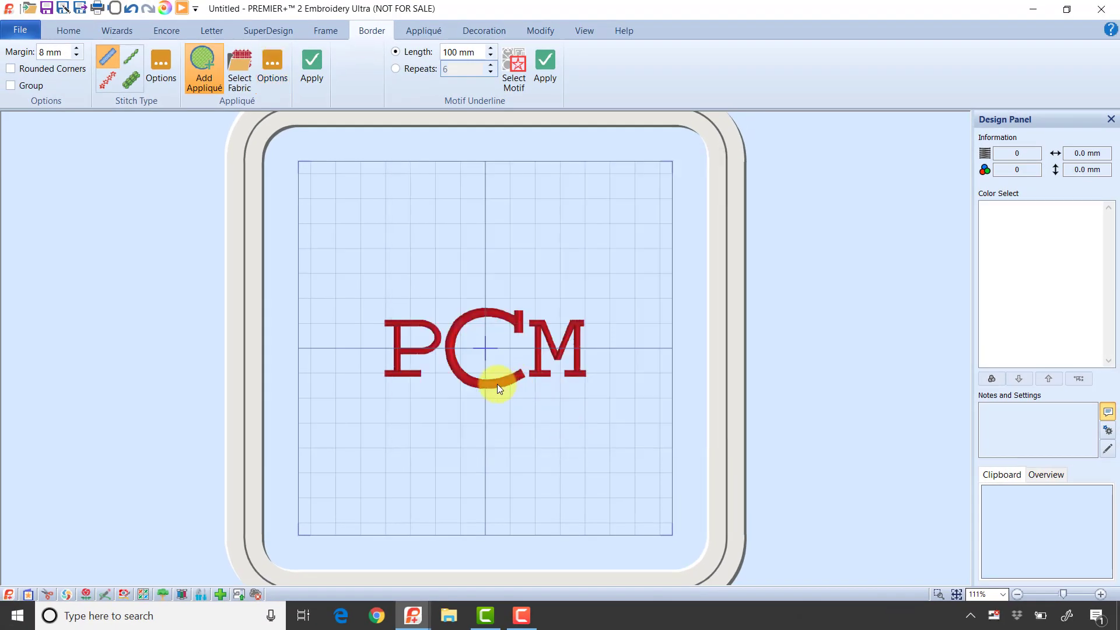
click(484, 321)
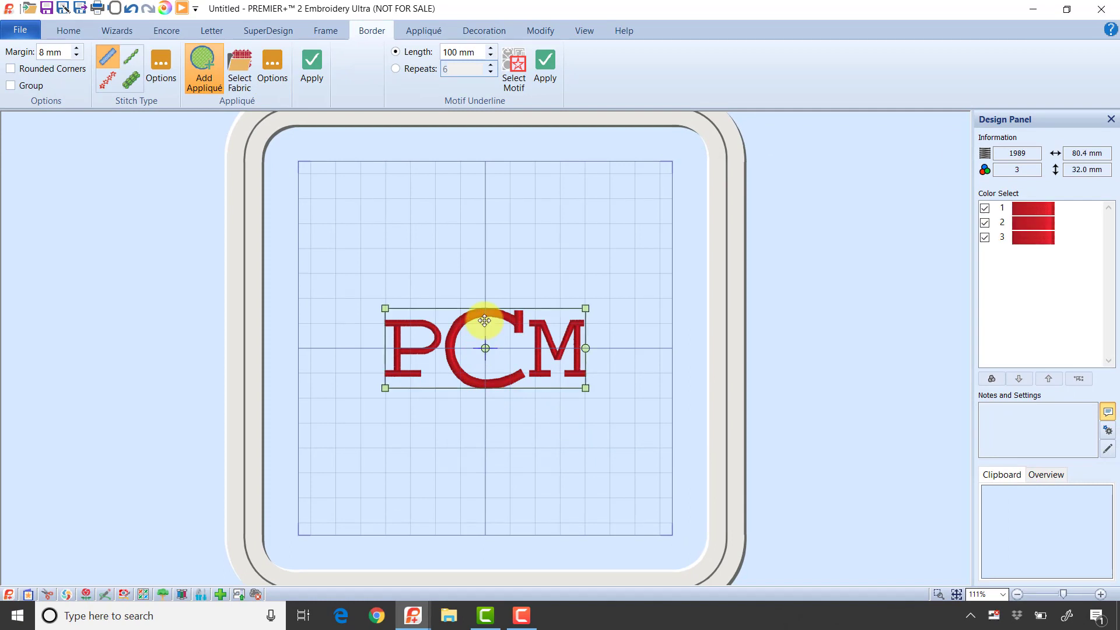
Apply a trial appliqué border around the PCM lettering
click(318, 84)
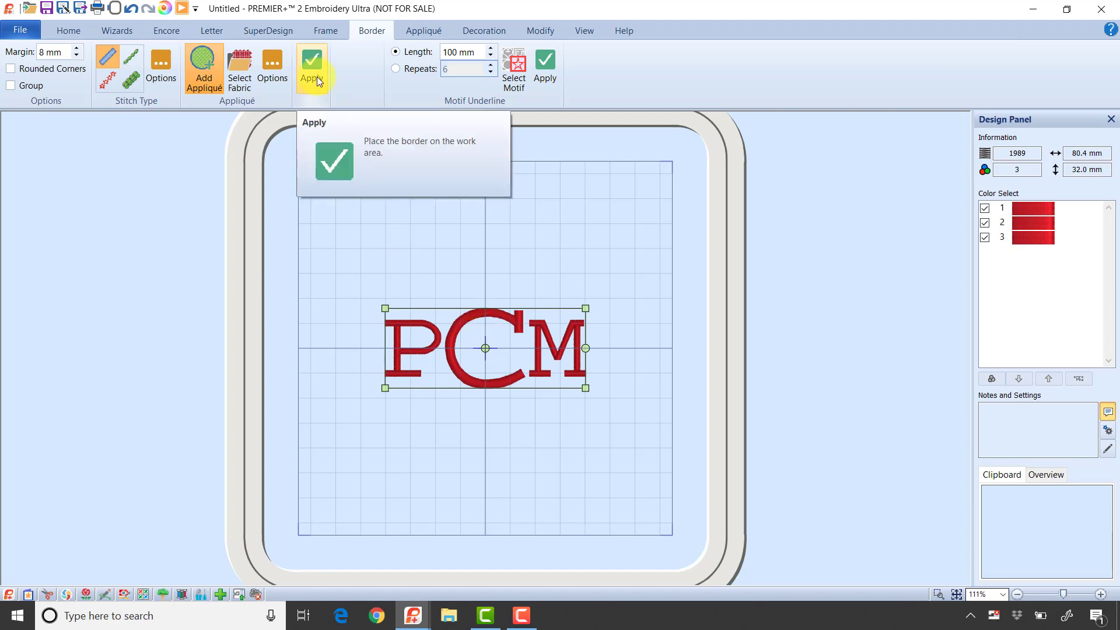
click(316, 76)
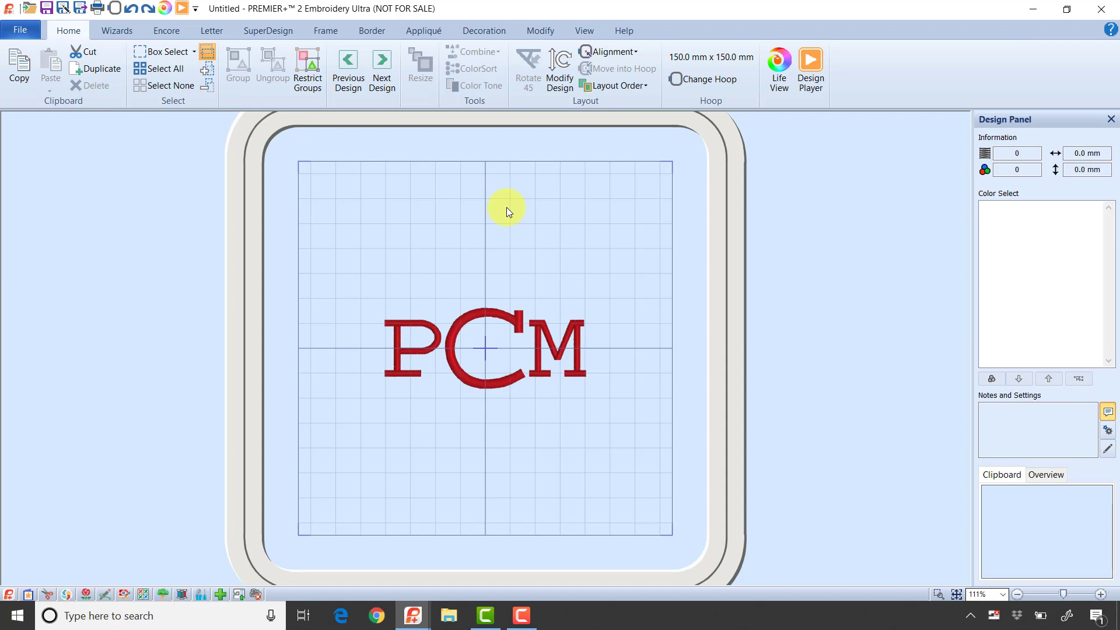
Set a custom hoop of 4" × 2.5" (102 × 64 mm)
click(708, 86)
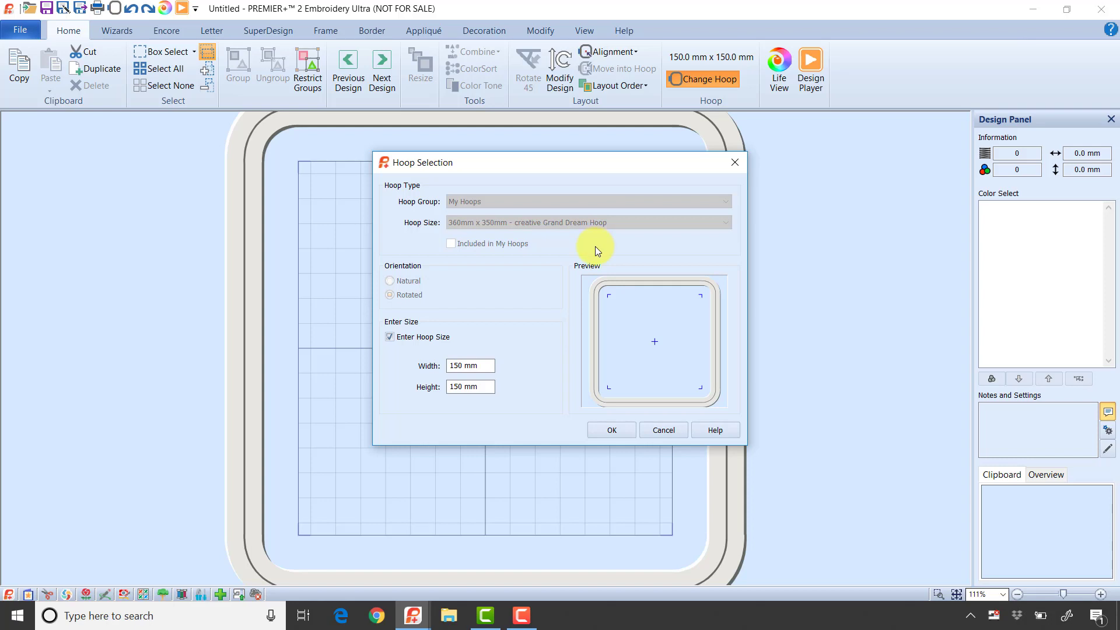
drag(493, 365, 403, 366)
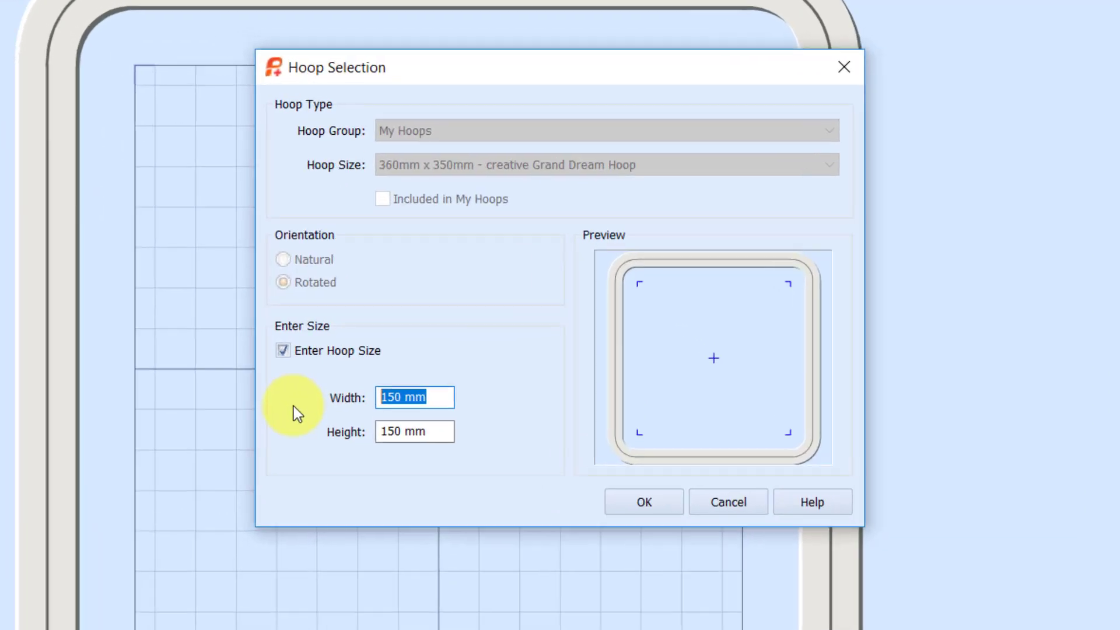
text(4")
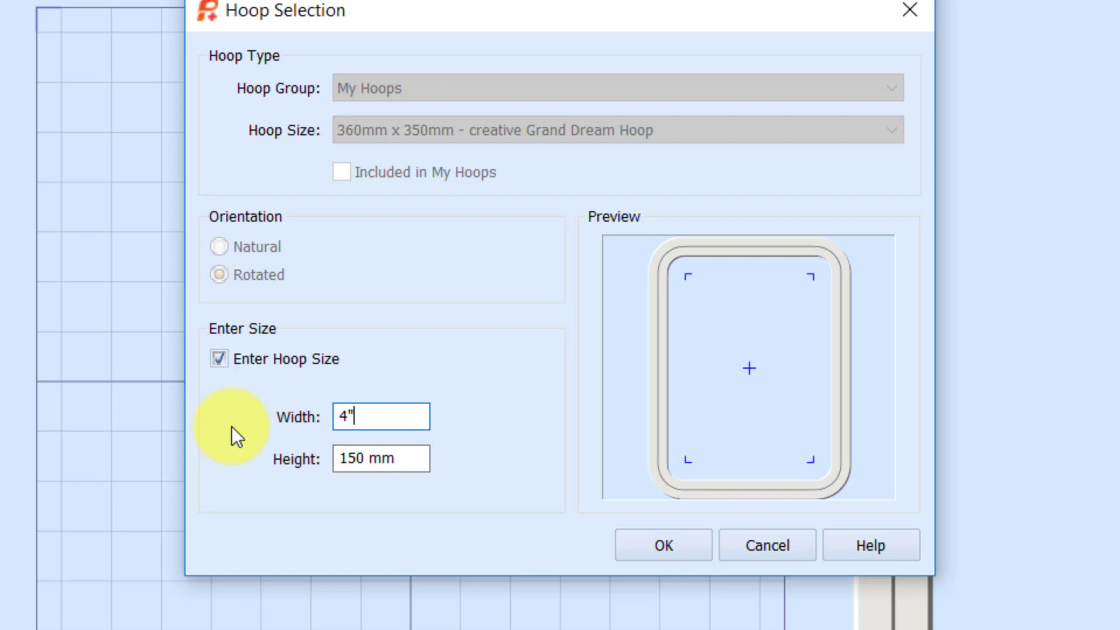
key(Tab)
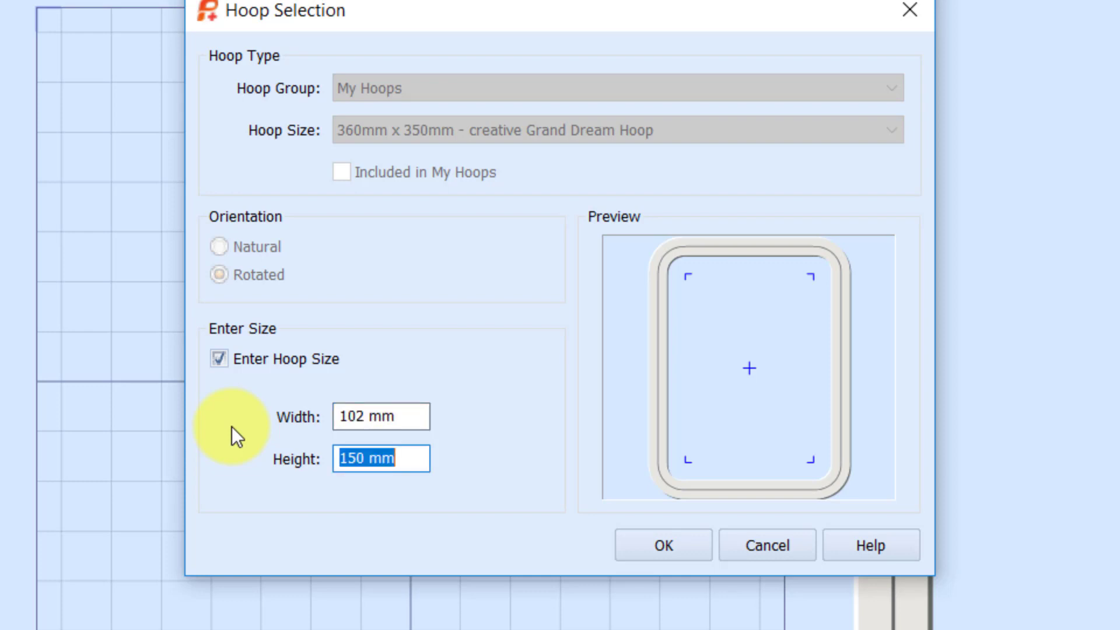
text(25)
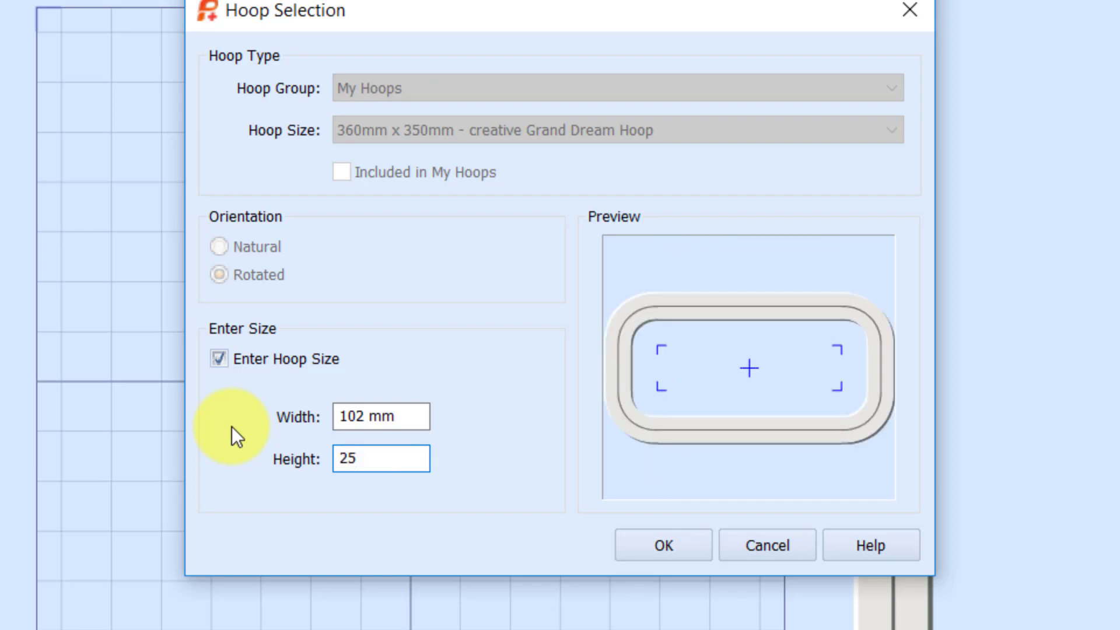
key(BackSpace)
text(.5")
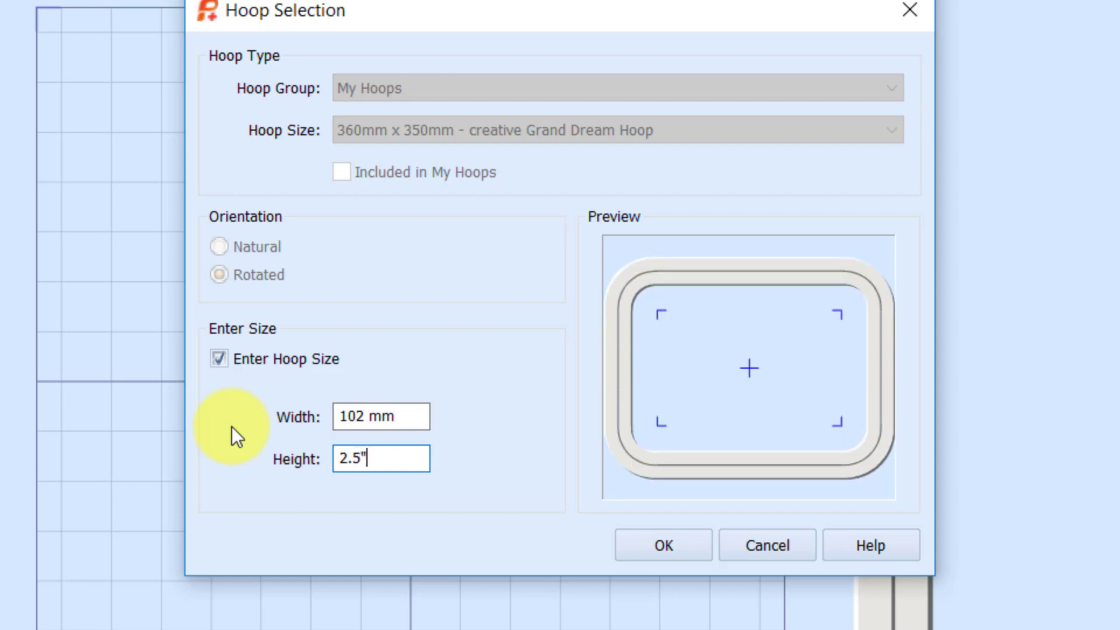
key(Tab)
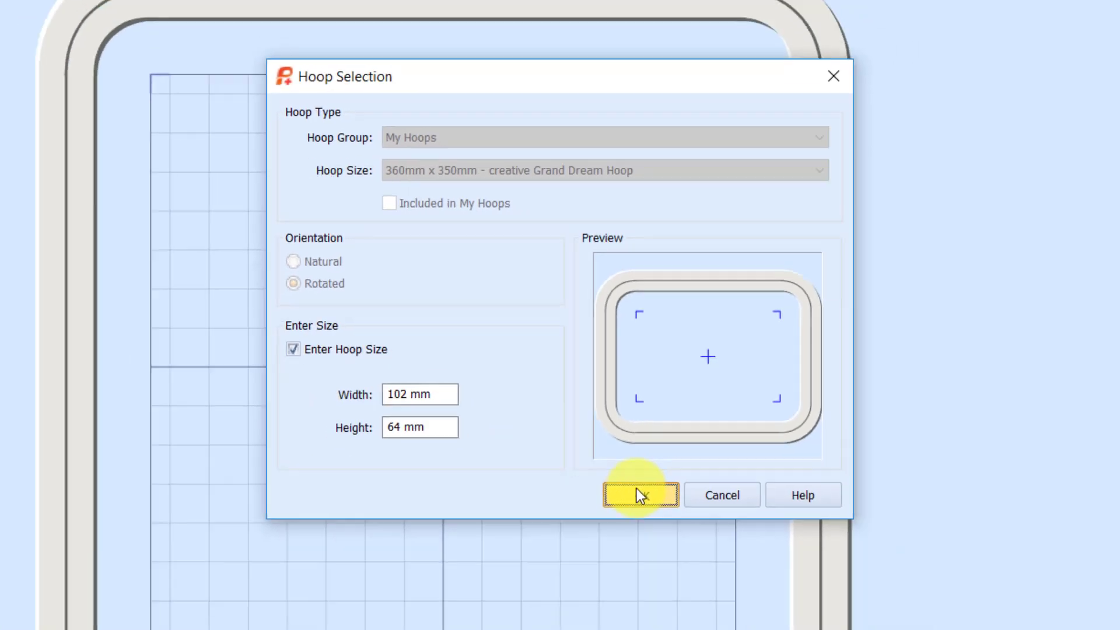
click(641, 495)
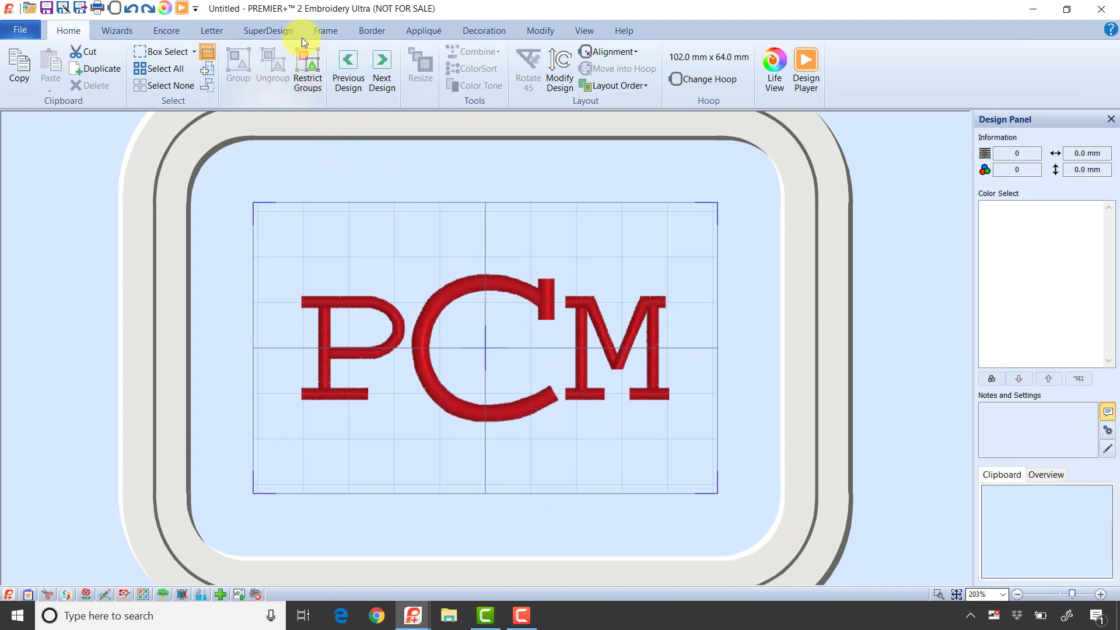
Apply a 0 mm margin appliqué border, giving blue satin edging and grey fabric across the hoop
click(357, 30)
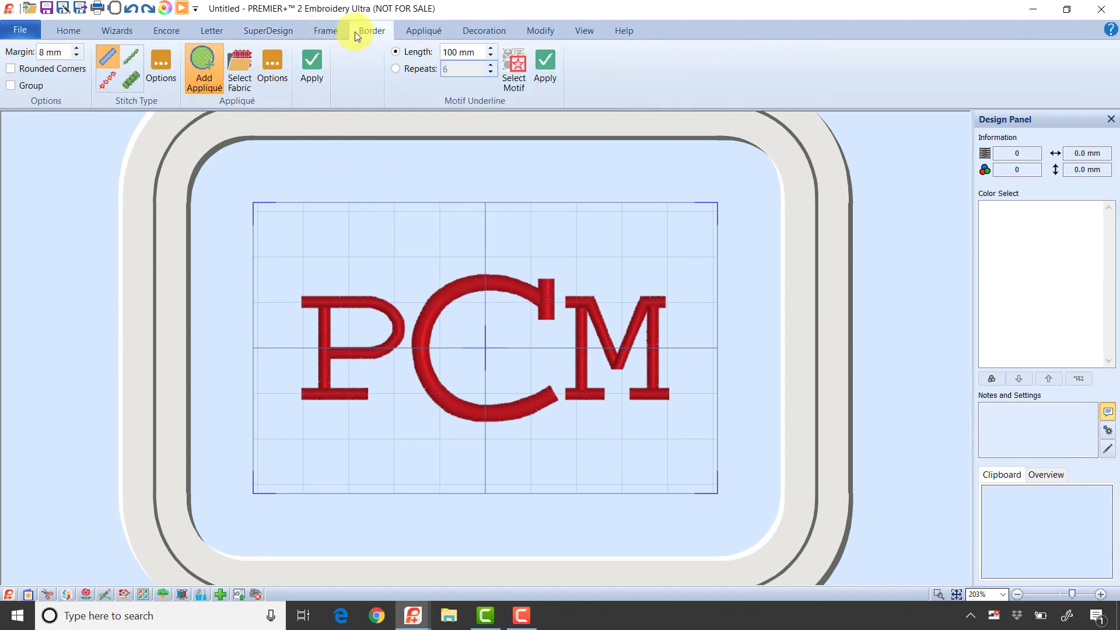
click(61, 52)
click(313, 69)
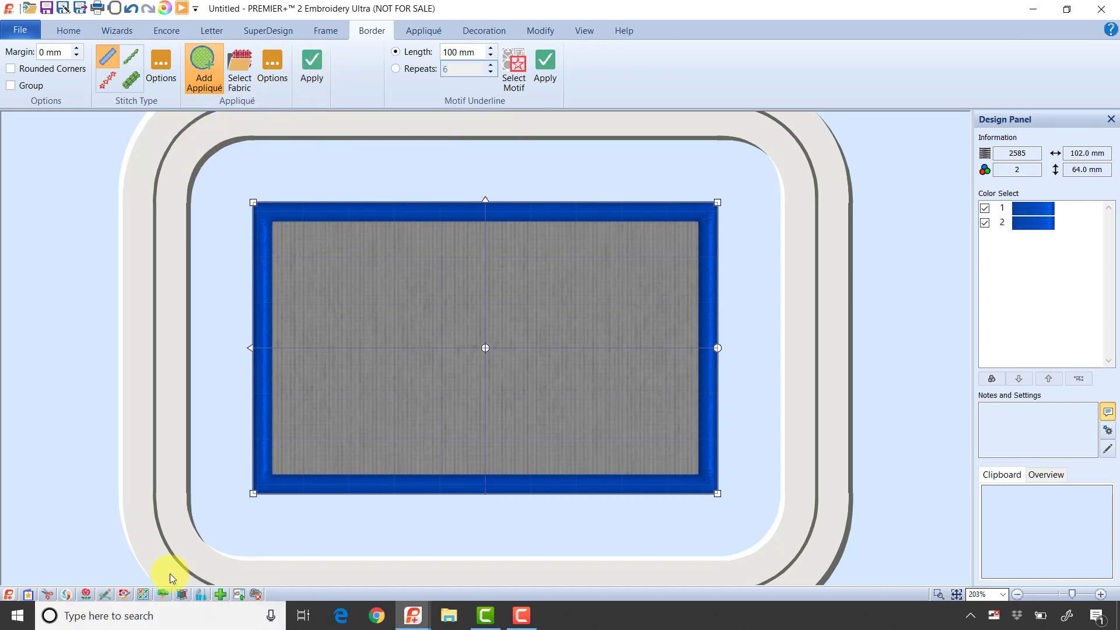
click(68, 31)
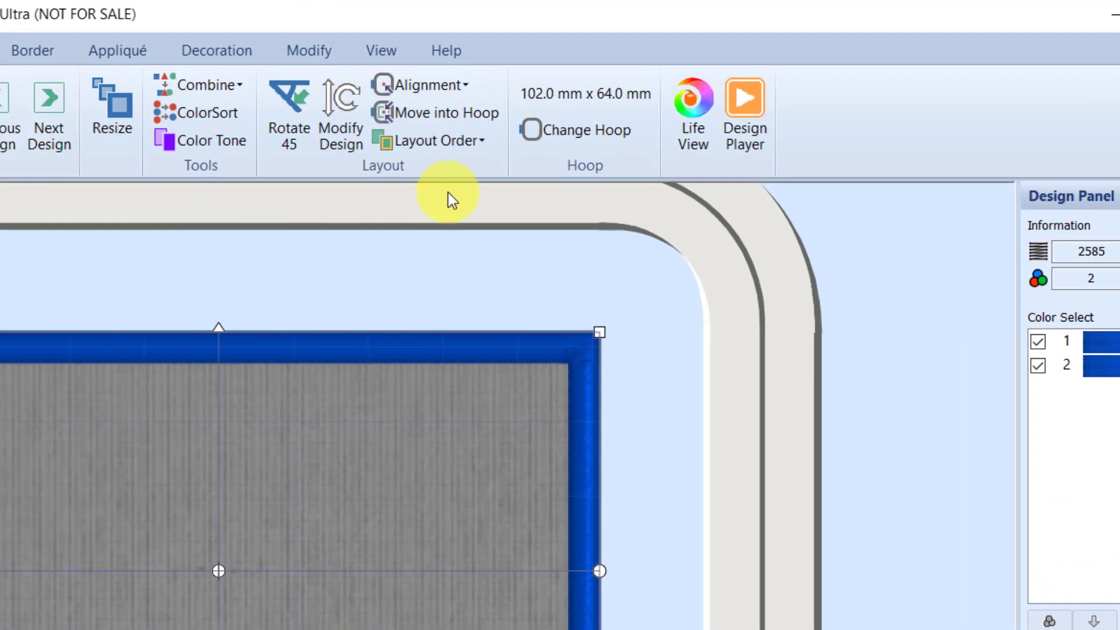
Send the appliqué patch to the back so the red PCM monogram sits on top
click(446, 141)
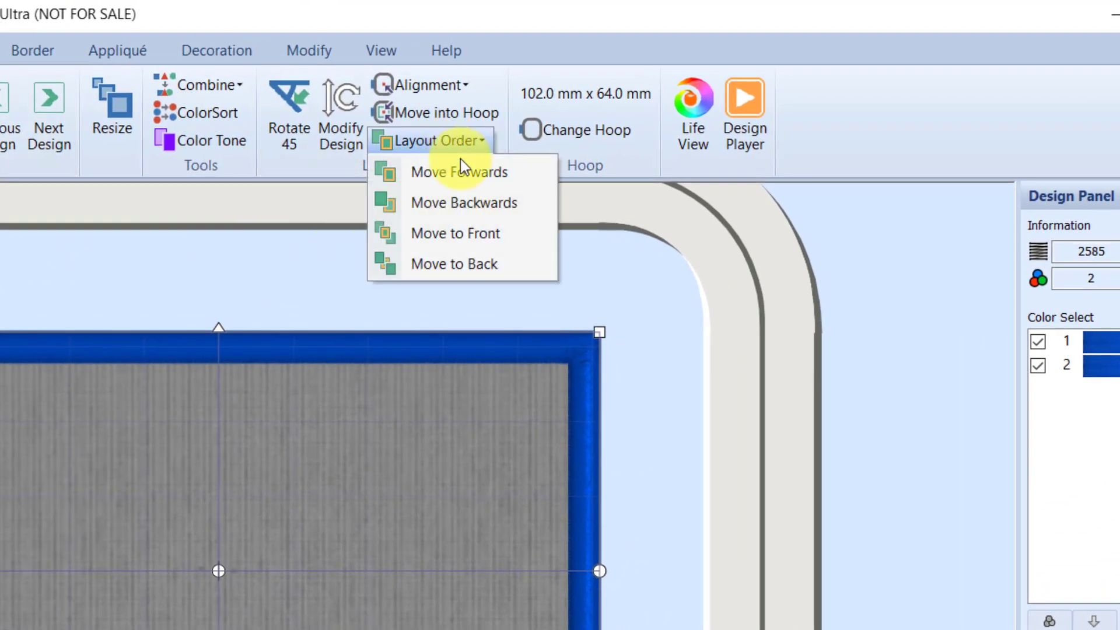
click(495, 266)
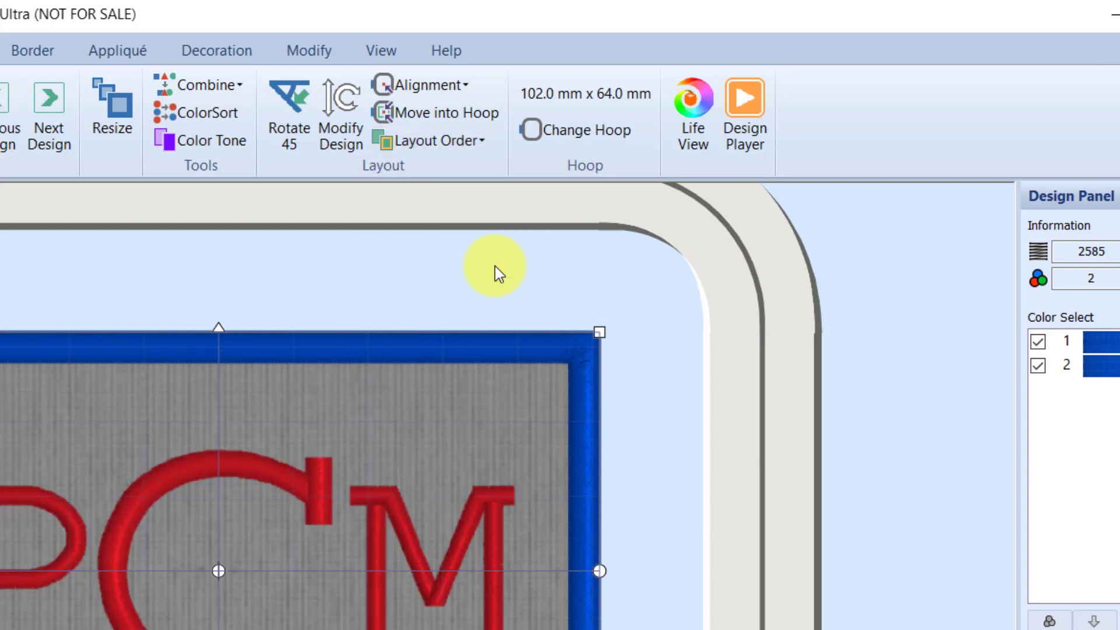